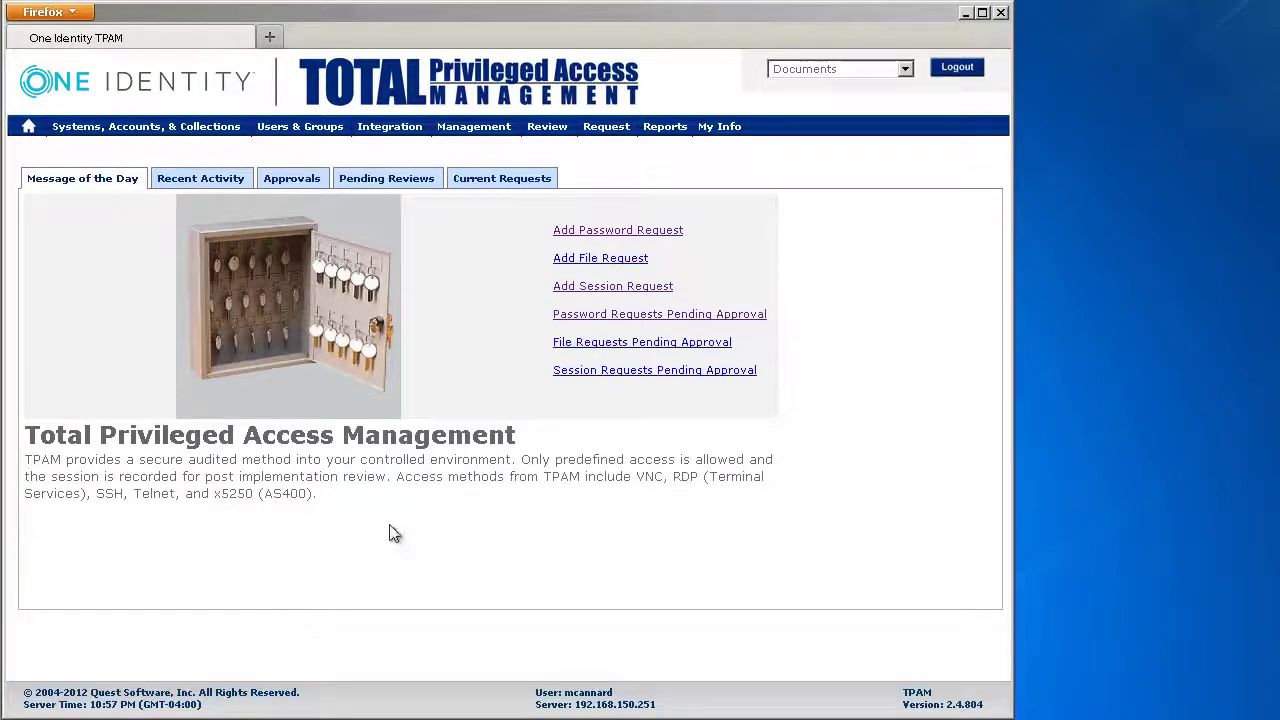
Start a new session request for the ms-dss1 admin_loc account
{"action": "left_click", "coordinate": [623, 293]}
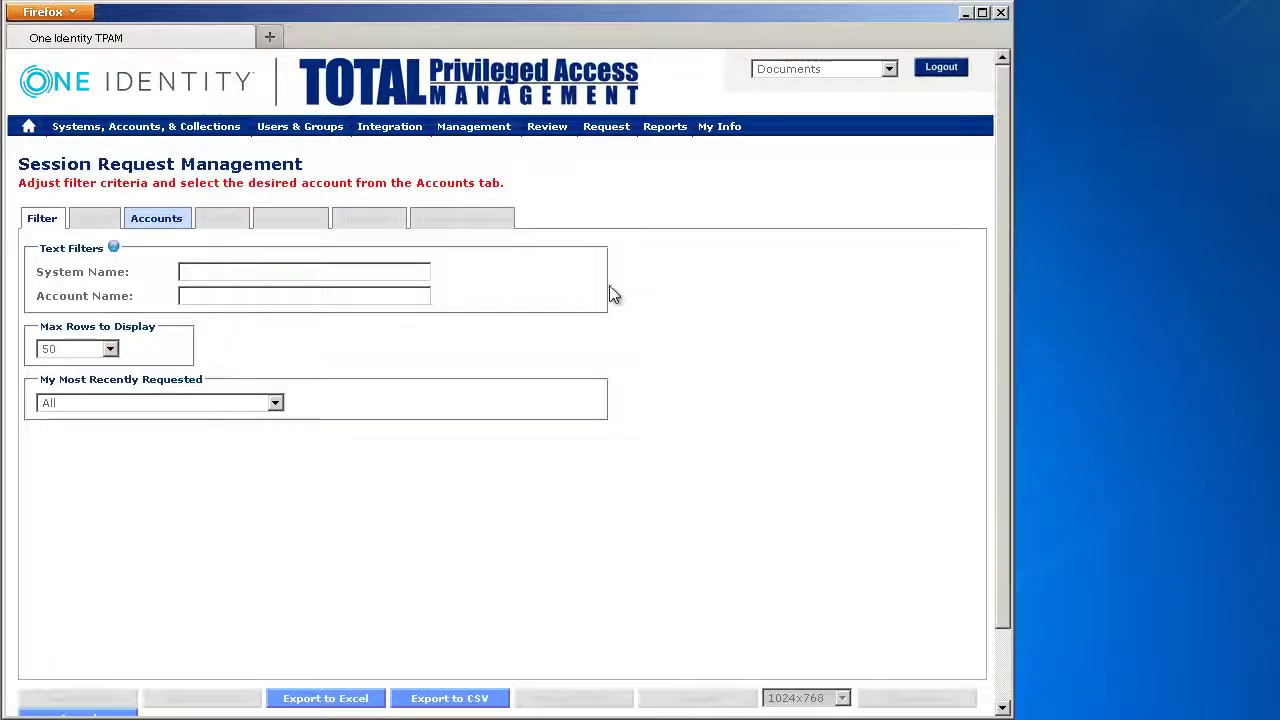
{"action": "left_click", "coordinate": [163, 219]}
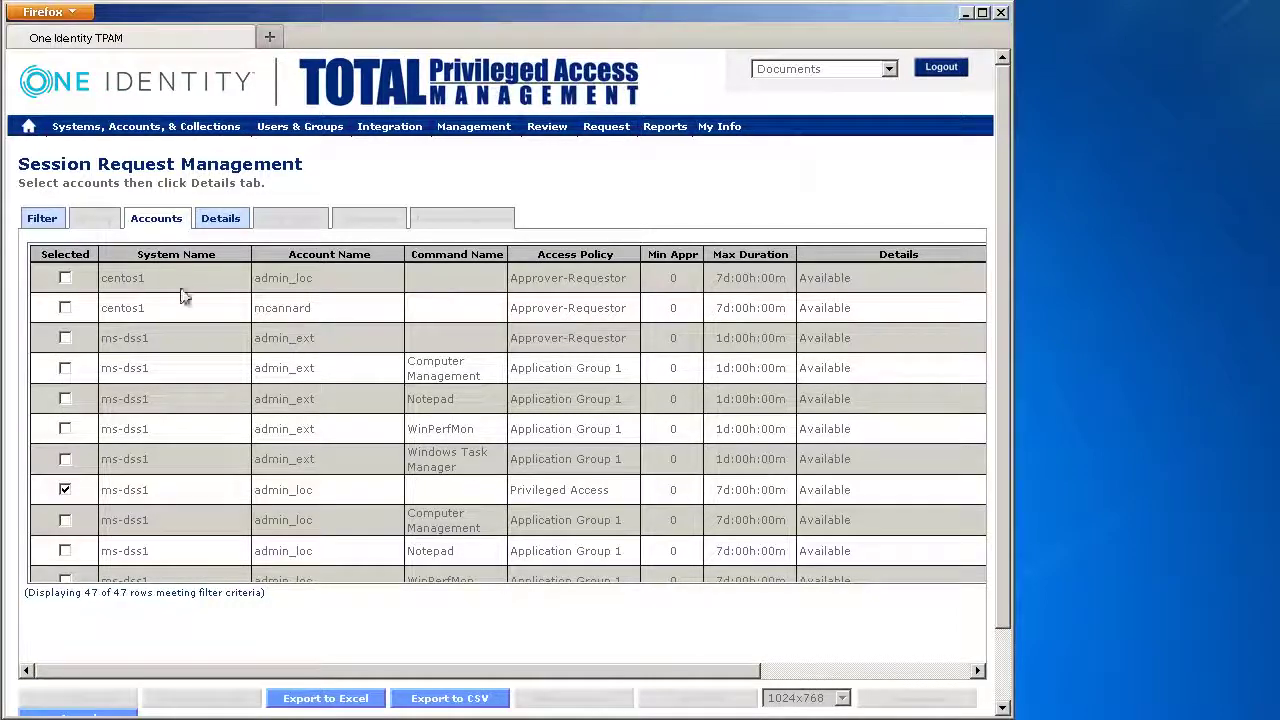
{"action": "left_click", "coordinate": [230, 222]}
Give the request reason 'Demo' and code Demo Purposes, save it, and set resolution 800x600
{"action": "left_click", "coordinate": [254, 316]}
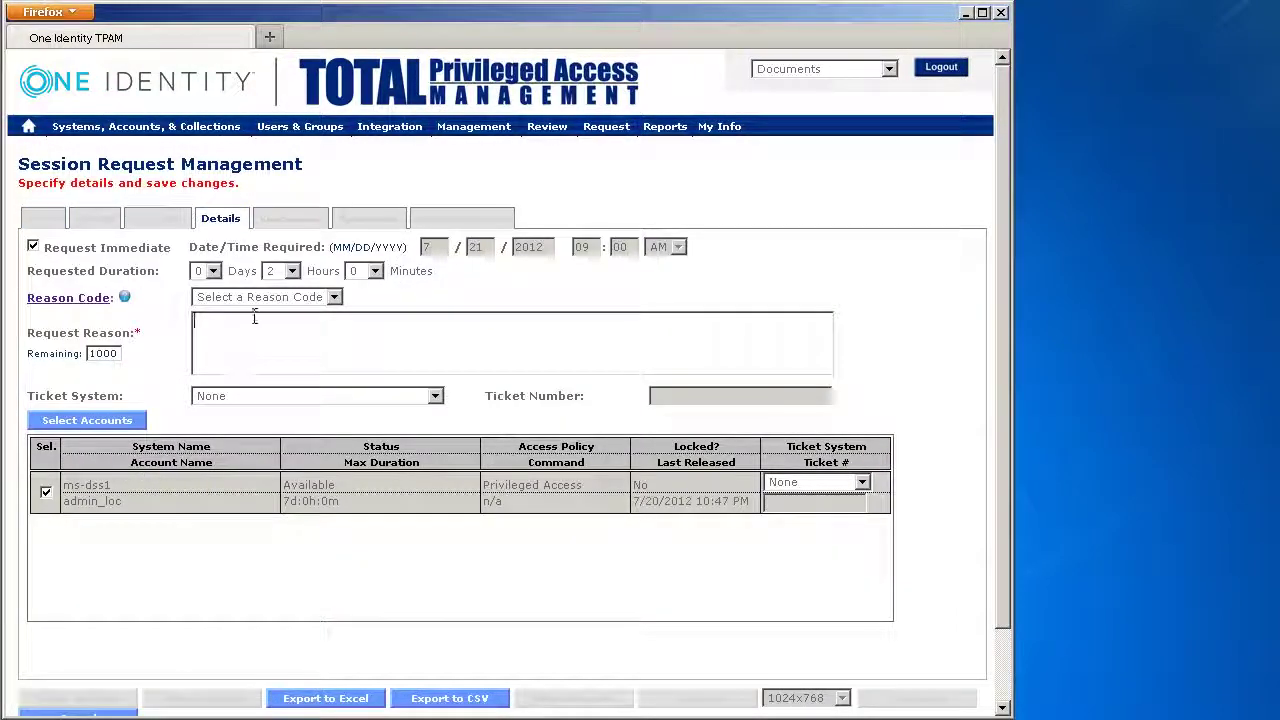
{"action": "type", "text": "Demo"}
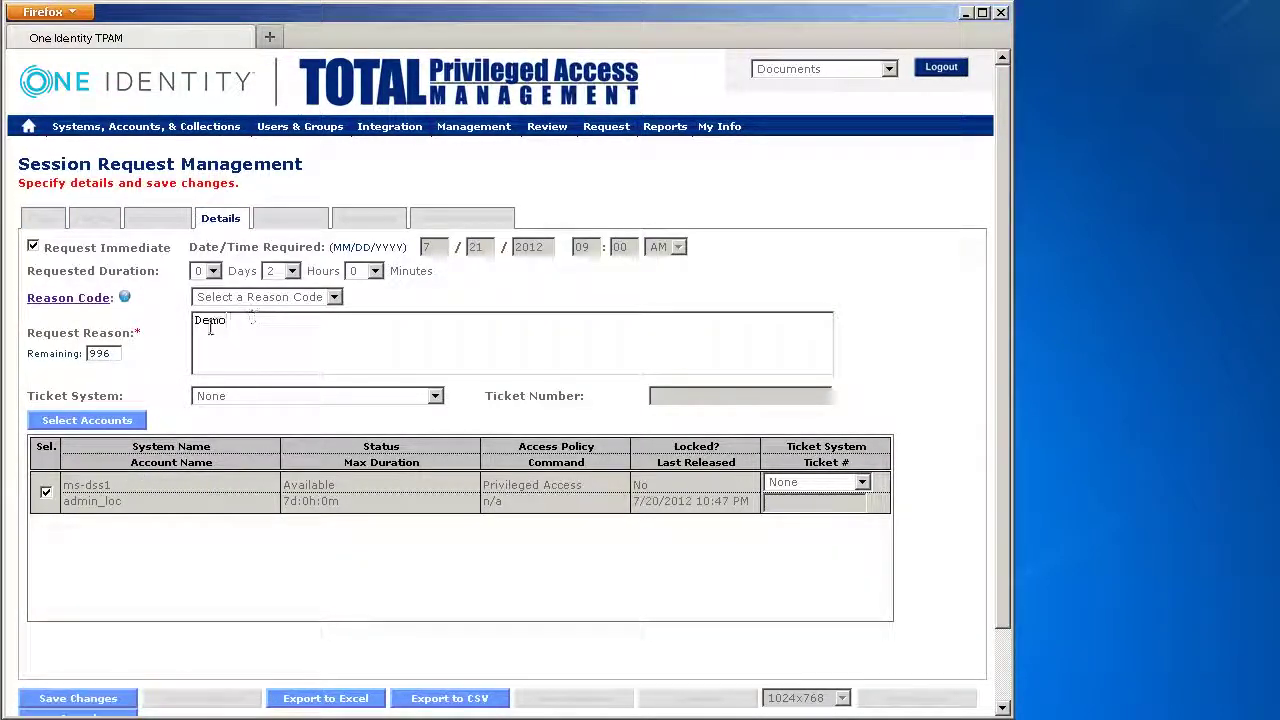
{"action": "left_click", "coordinate": [232, 297]}
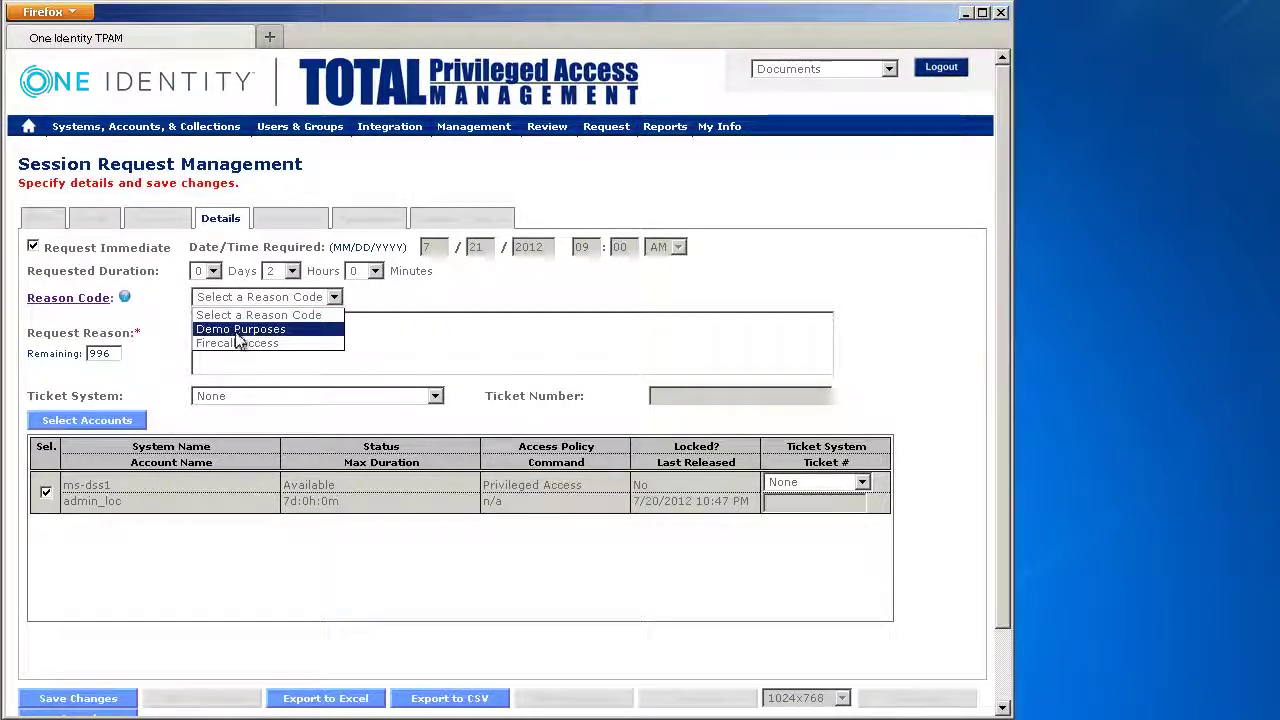
{"action": "left_click", "coordinate": [238, 329]}
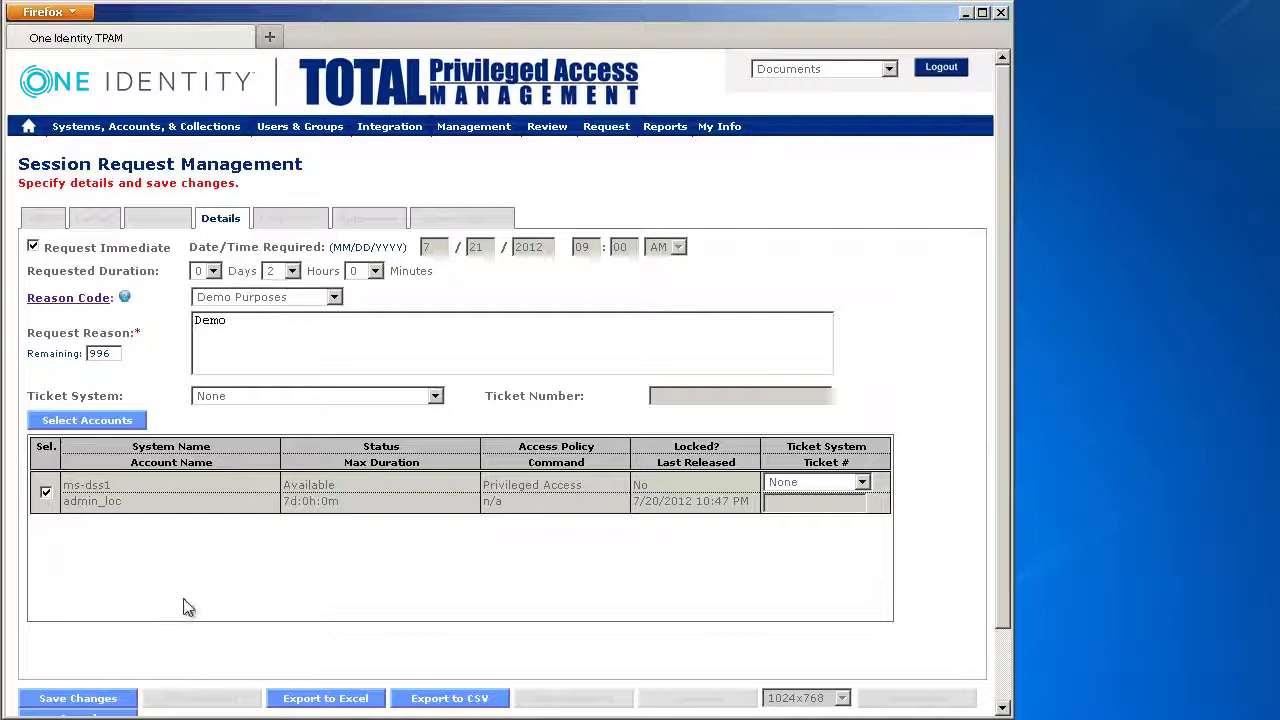
{"action": "left_click", "coordinate": [112, 697]}
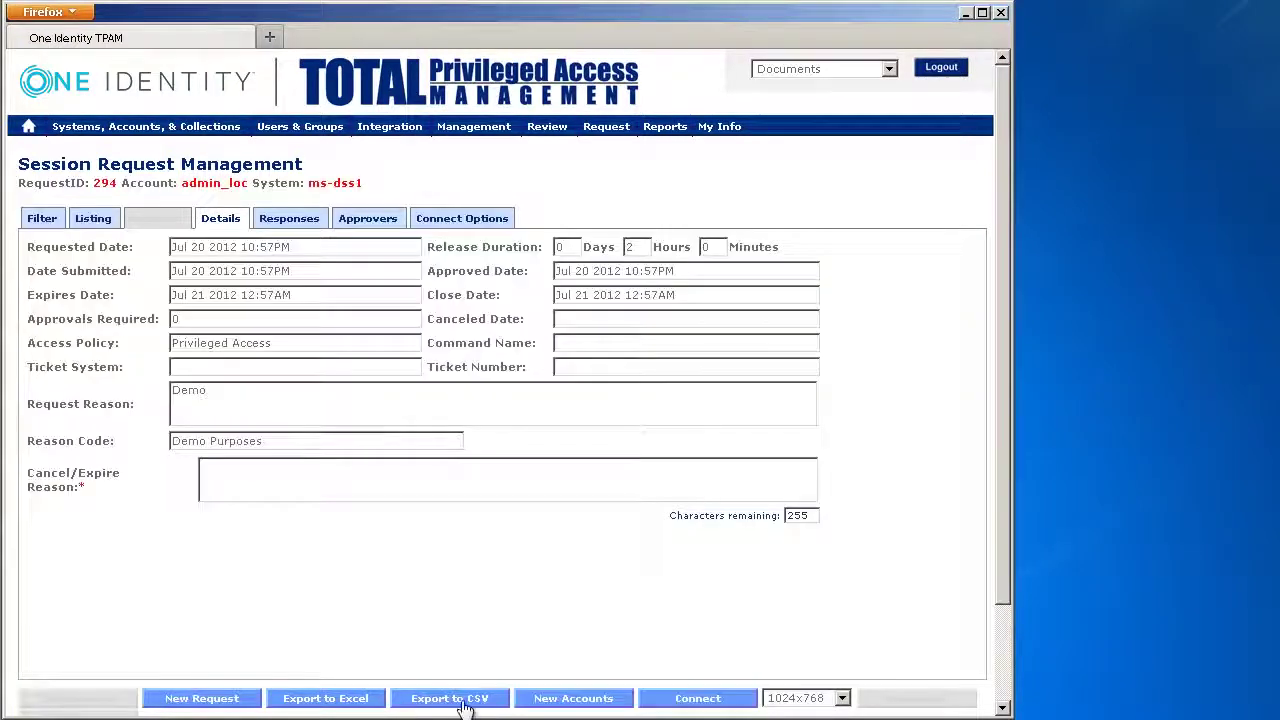
{"action": "left_click", "coordinate": [842, 698]}
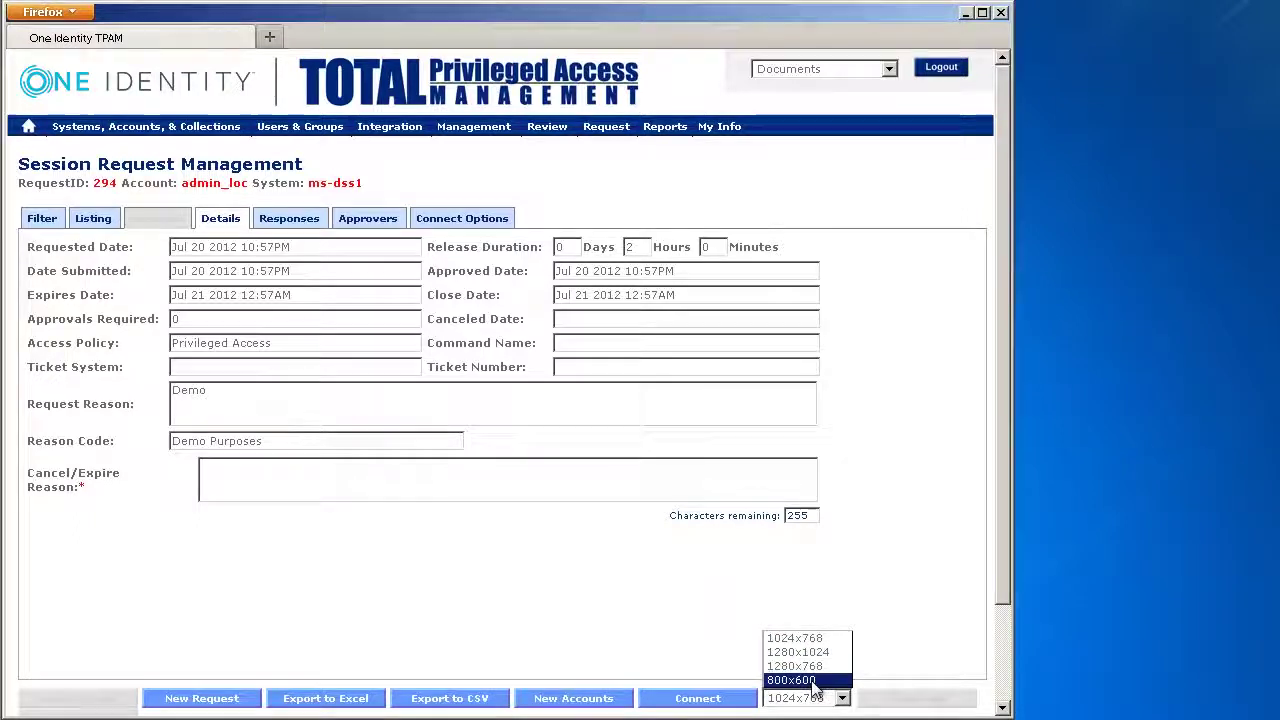
{"action": "left_click", "coordinate": [810, 680]}
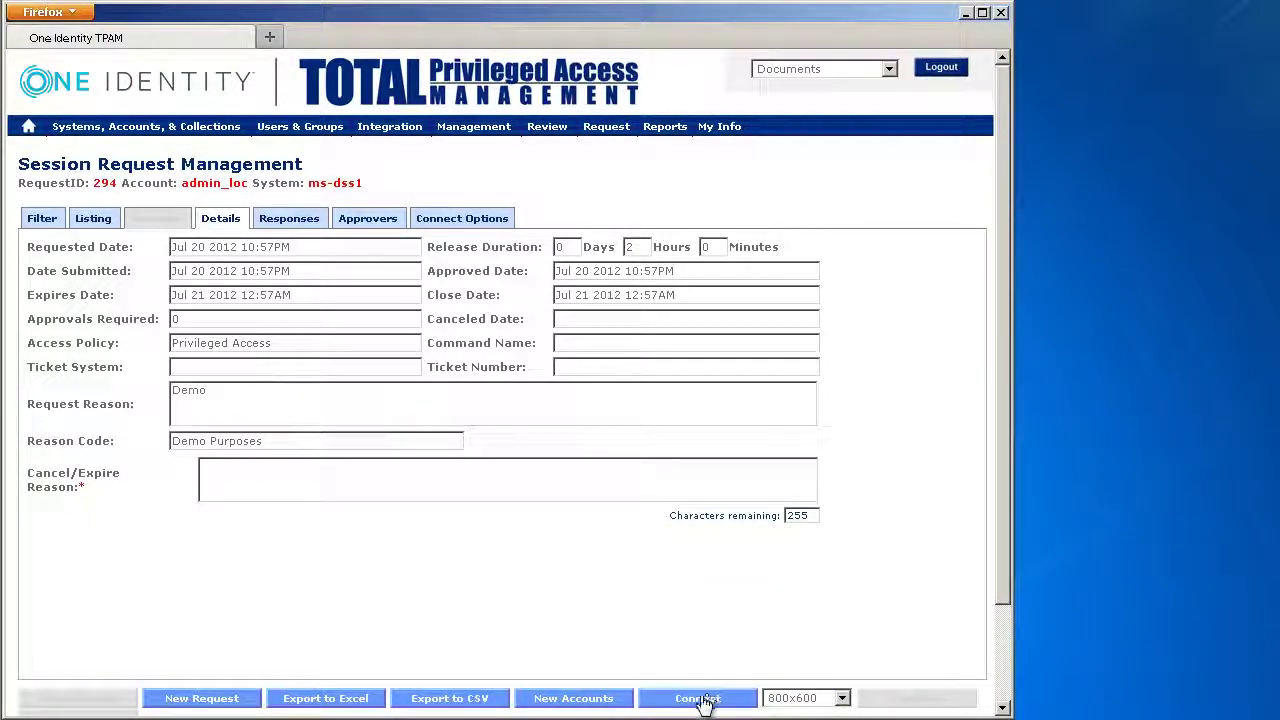
Connect to ms-dss1 as admin_loc, browse the remote Start menu, and widen the PSM window slightly
{"action": "left_click", "coordinate": [702, 699]}
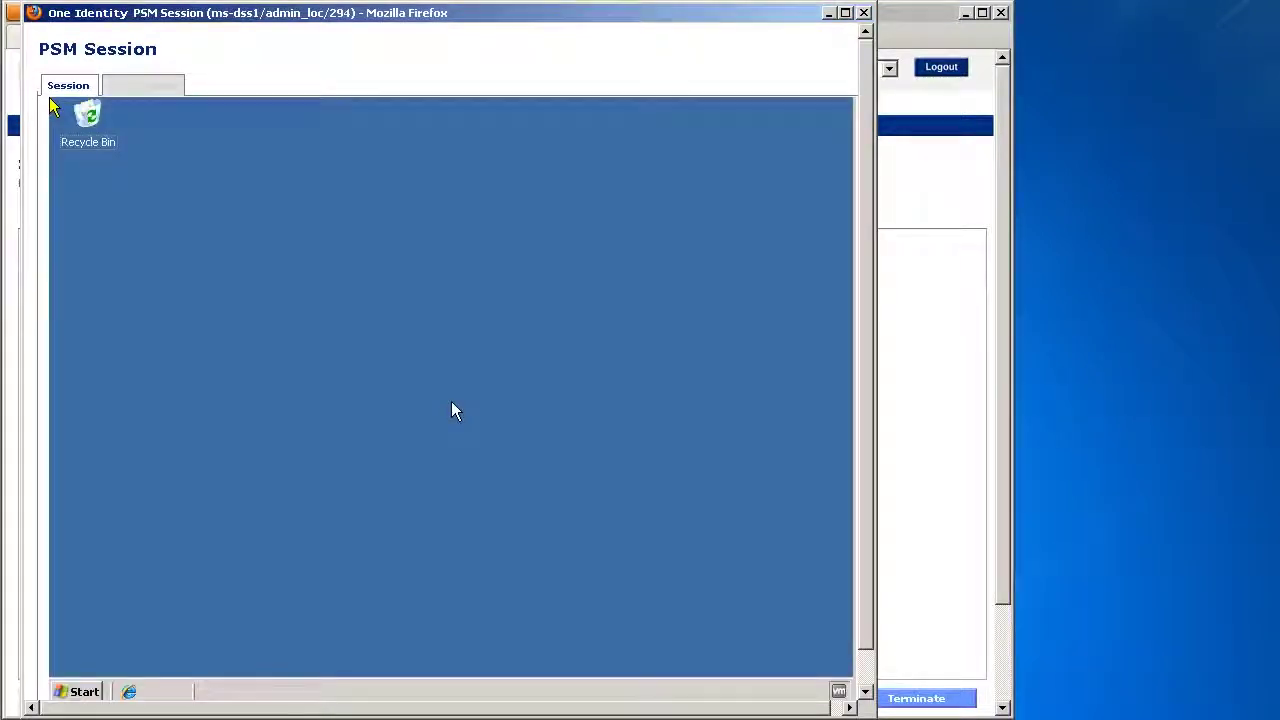
{"action": "left_click", "coordinate": [80, 692]}
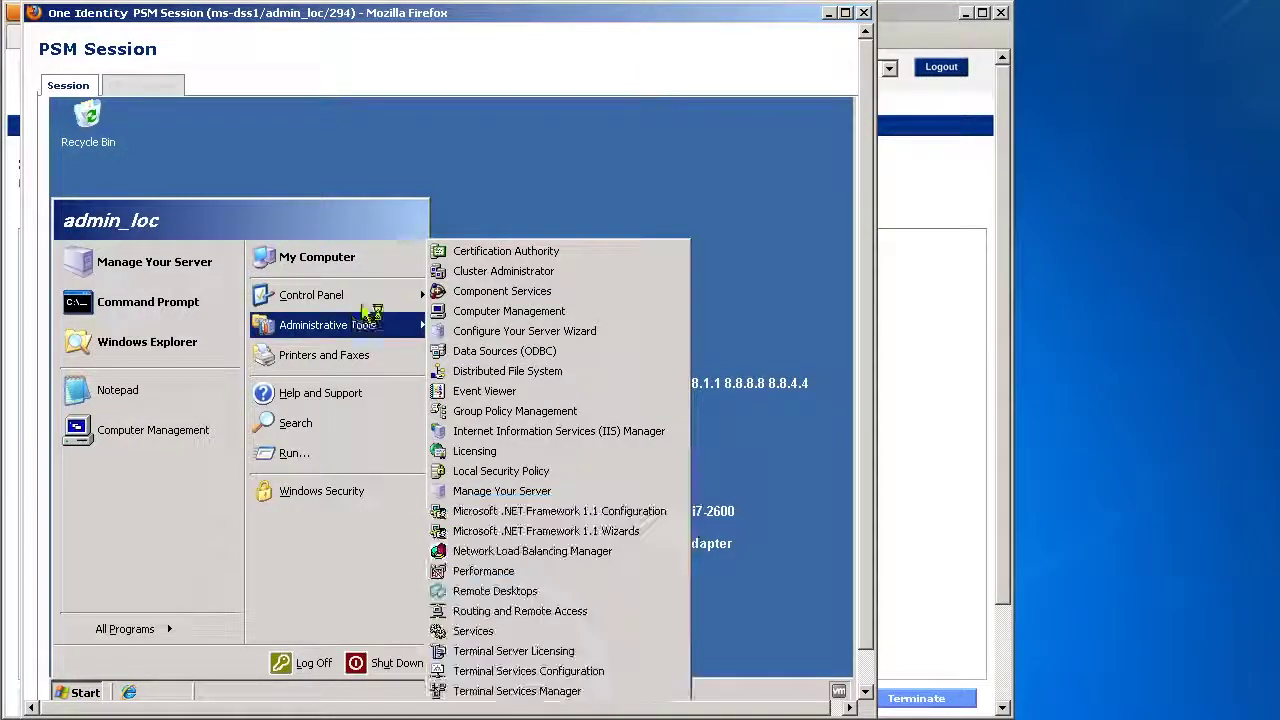
{"action": "mouse_move", "coordinate": [371, 300]}
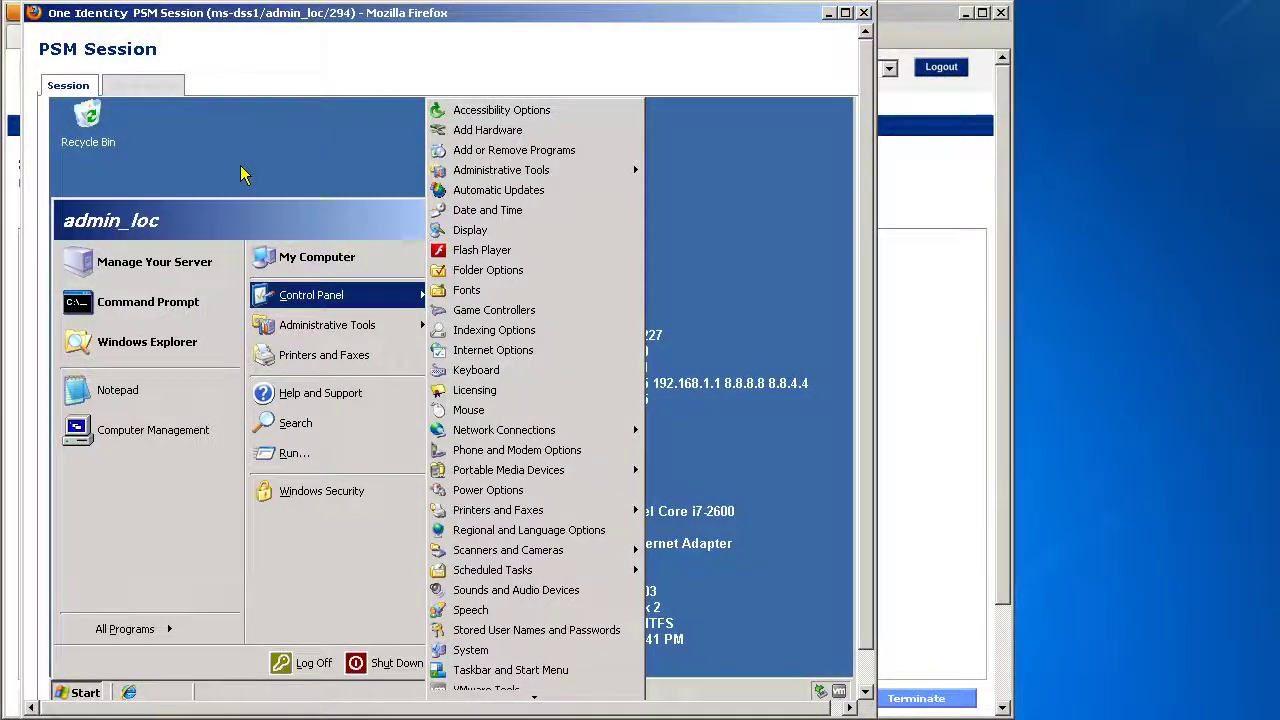
{"action": "left_click", "coordinate": [242, 173]}
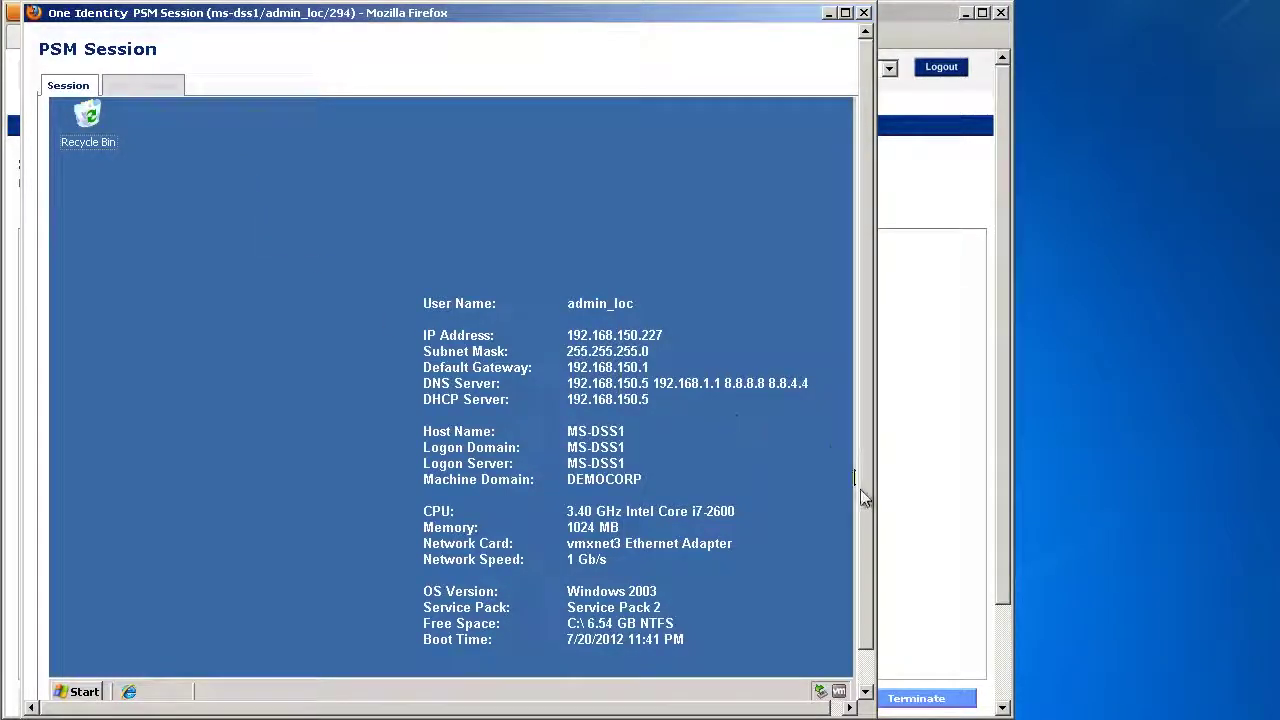
{"action": "left_click_drag", "start_coordinate": [874, 506], "coordinate": [886, 520]}
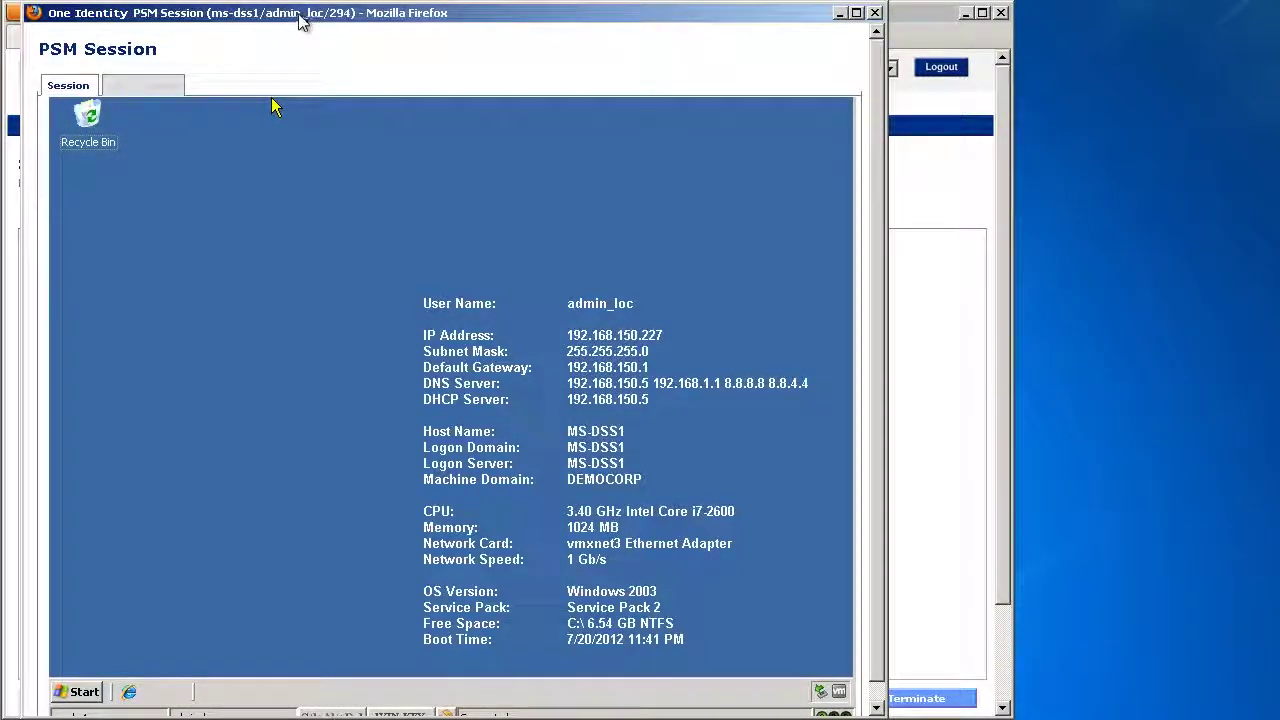
Move the PSM session window right and switch to the other TPAM login in Internet Explorer
{"action": "left_click_drag", "start_coordinate": [305, 22], "coordinate": [449, 27]}
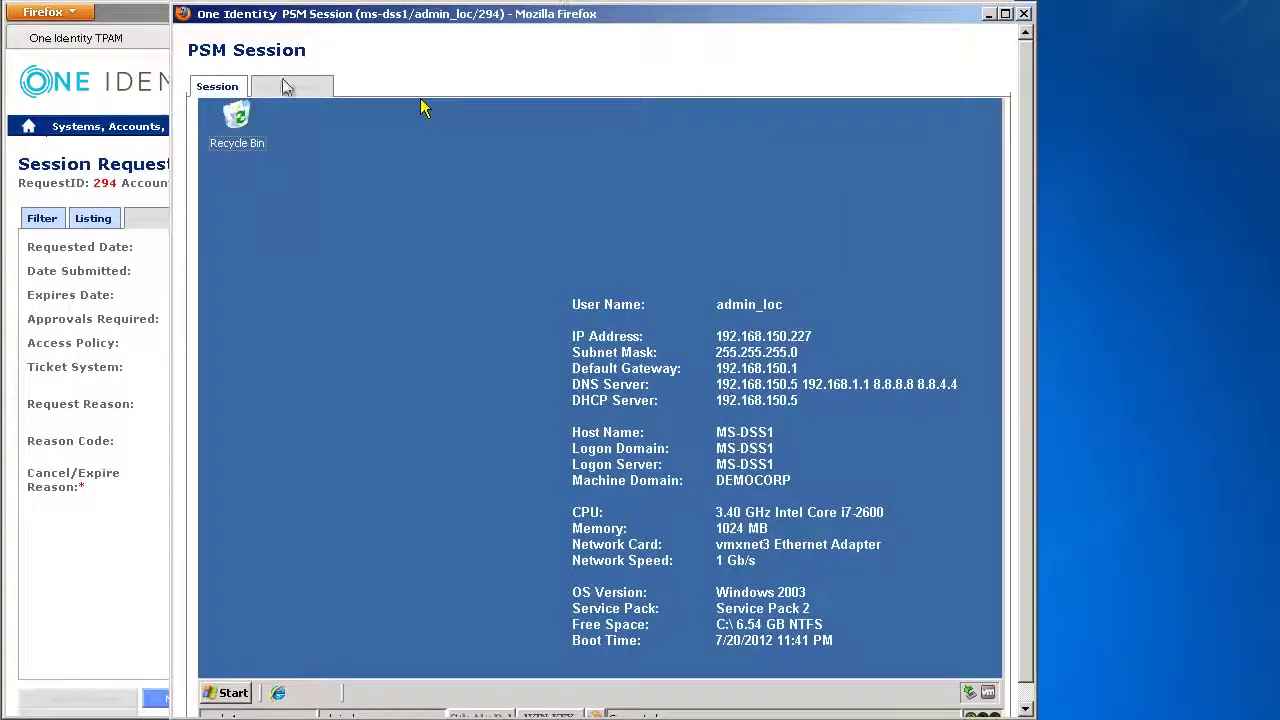
{"action": "mouse_move", "coordinate": [5, 35]}
{"action": "left_click", "coordinate": [30, 62]}
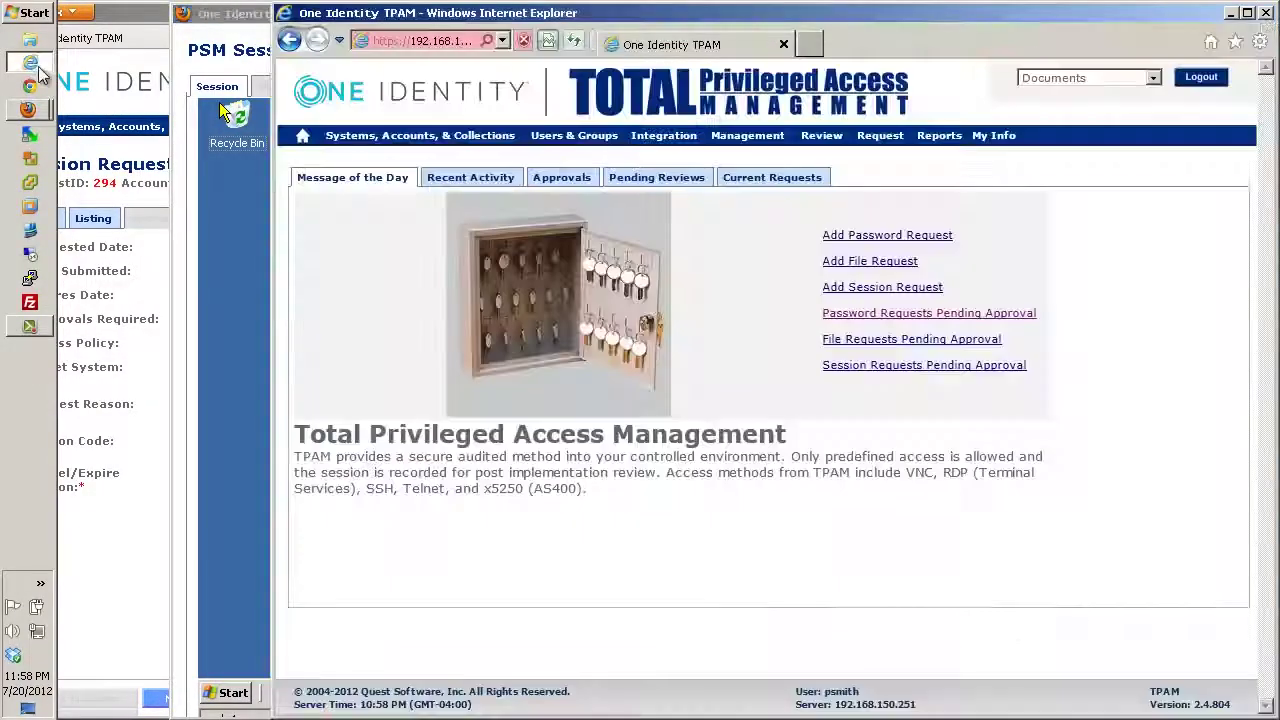
In Manage Sessions, select the live ms-dss1 session and start monitoring it
{"action": "mouse_move", "coordinate": [725, 152]}
{"action": "mouse_move", "coordinate": [749, 197]}
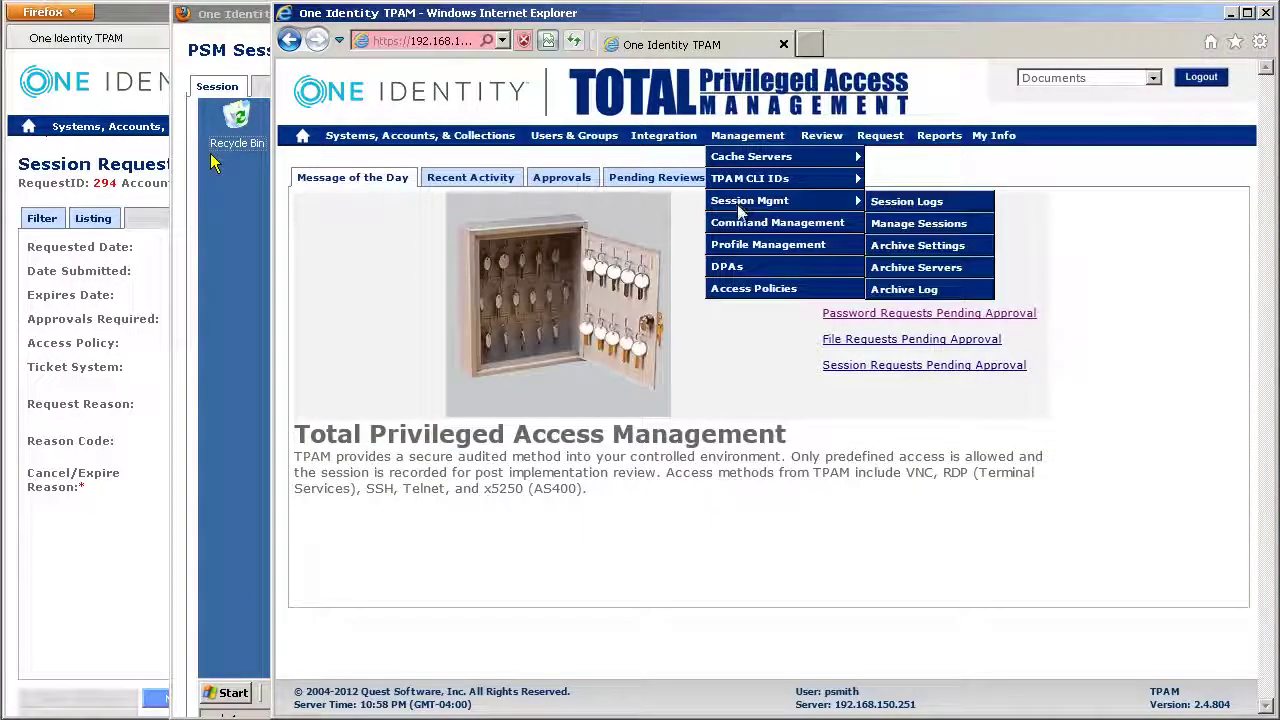
{"action": "left_click", "coordinate": [912, 222]}
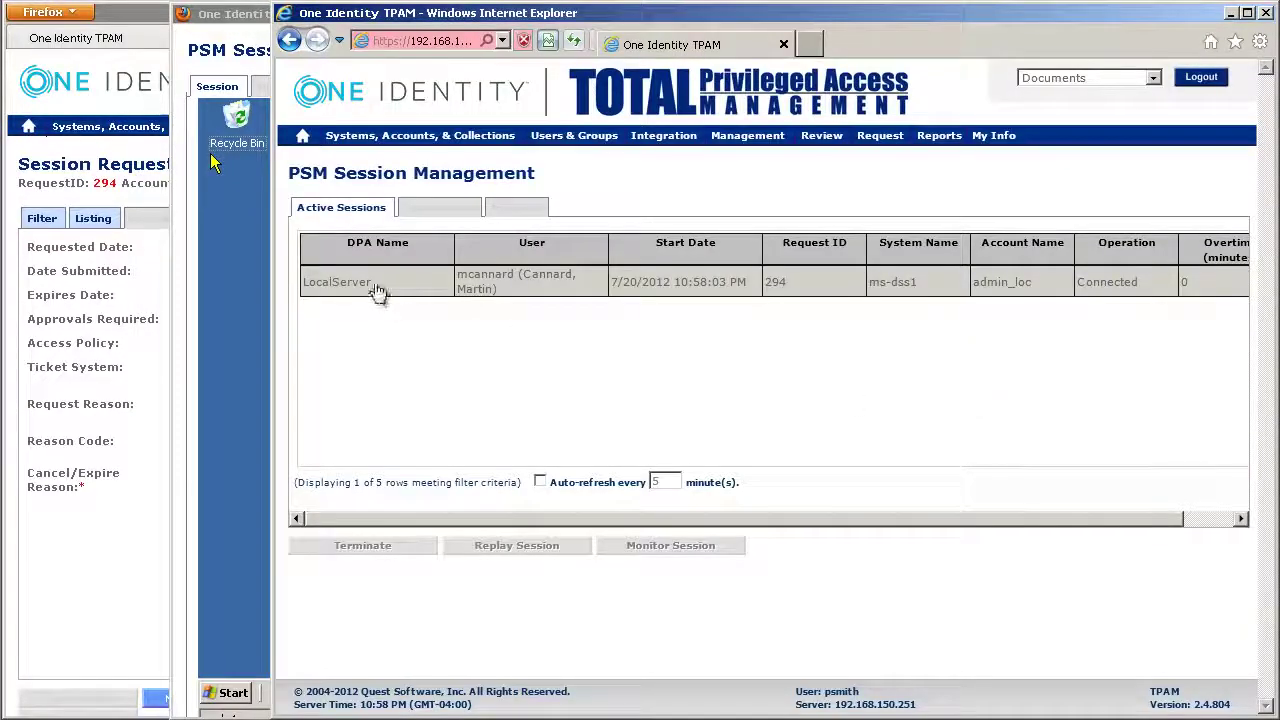
{"action": "left_click", "coordinate": [374, 288]}
{"action": "left_click", "coordinate": [723, 551]}
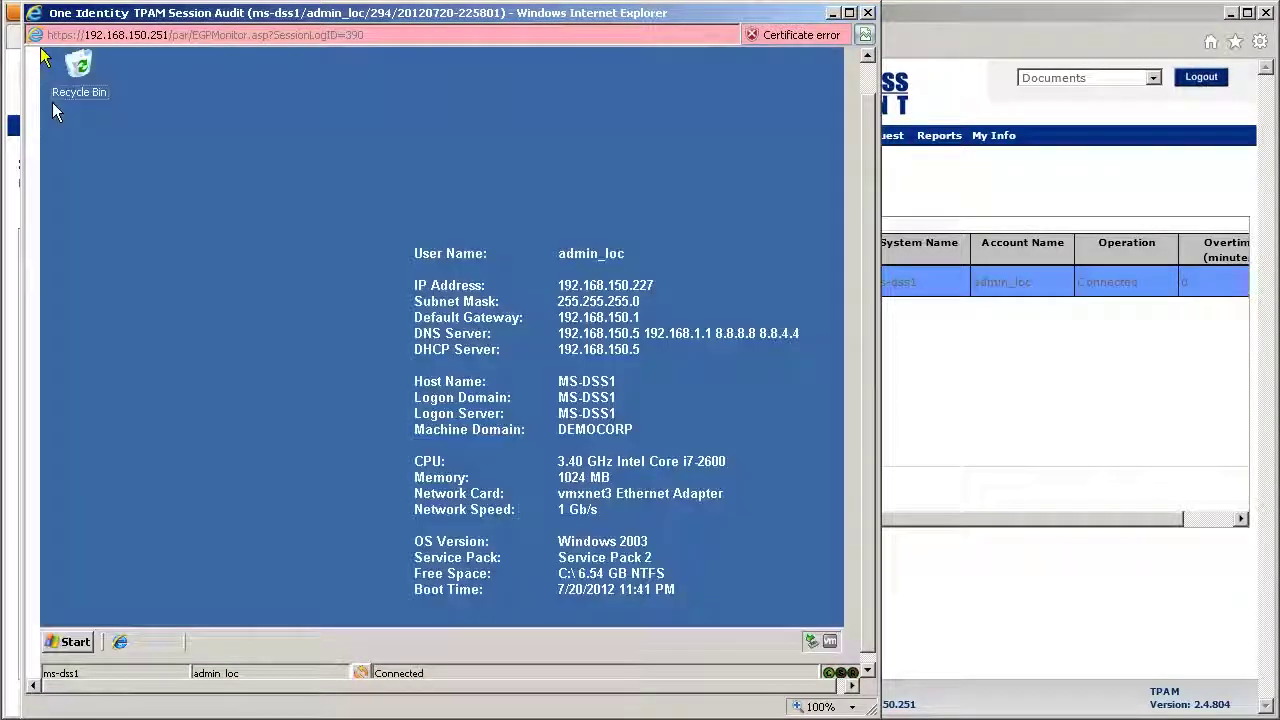
Bring the PSM session window to the front and resize it beside the monitor
{"action": "mouse_move", "coordinate": [22, 110]}
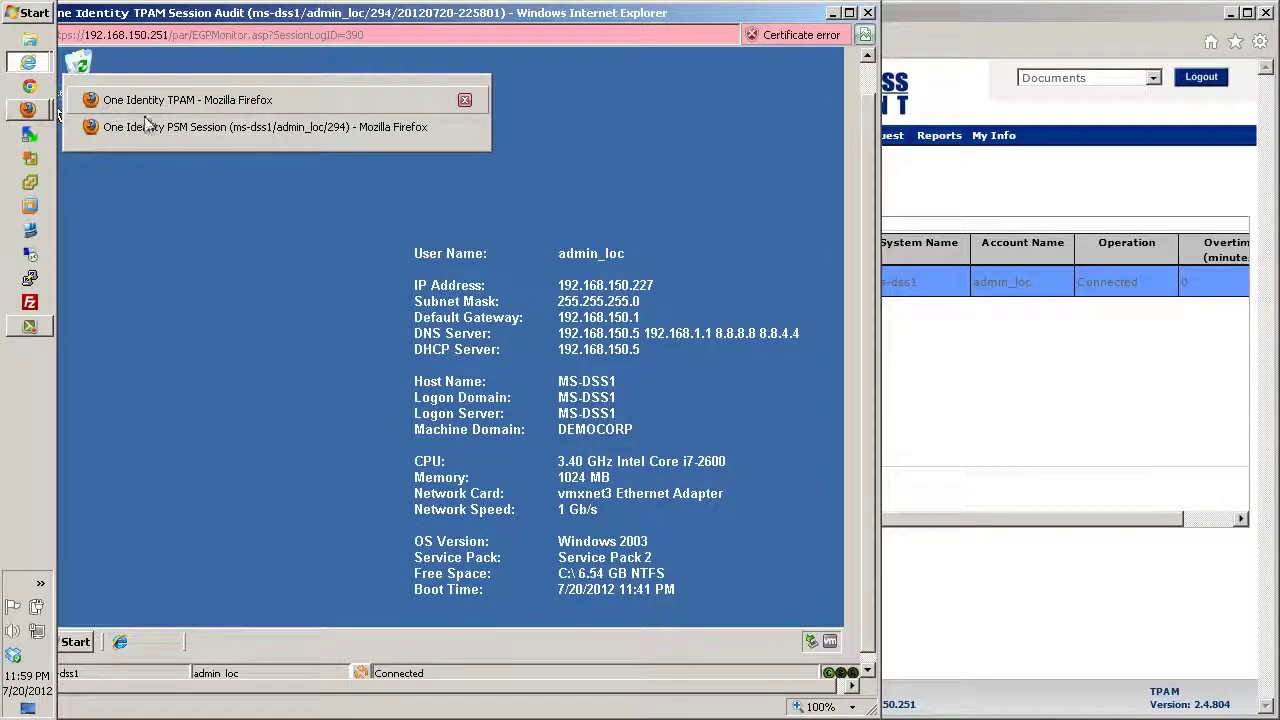
{"action": "left_click", "coordinate": [148, 126]}
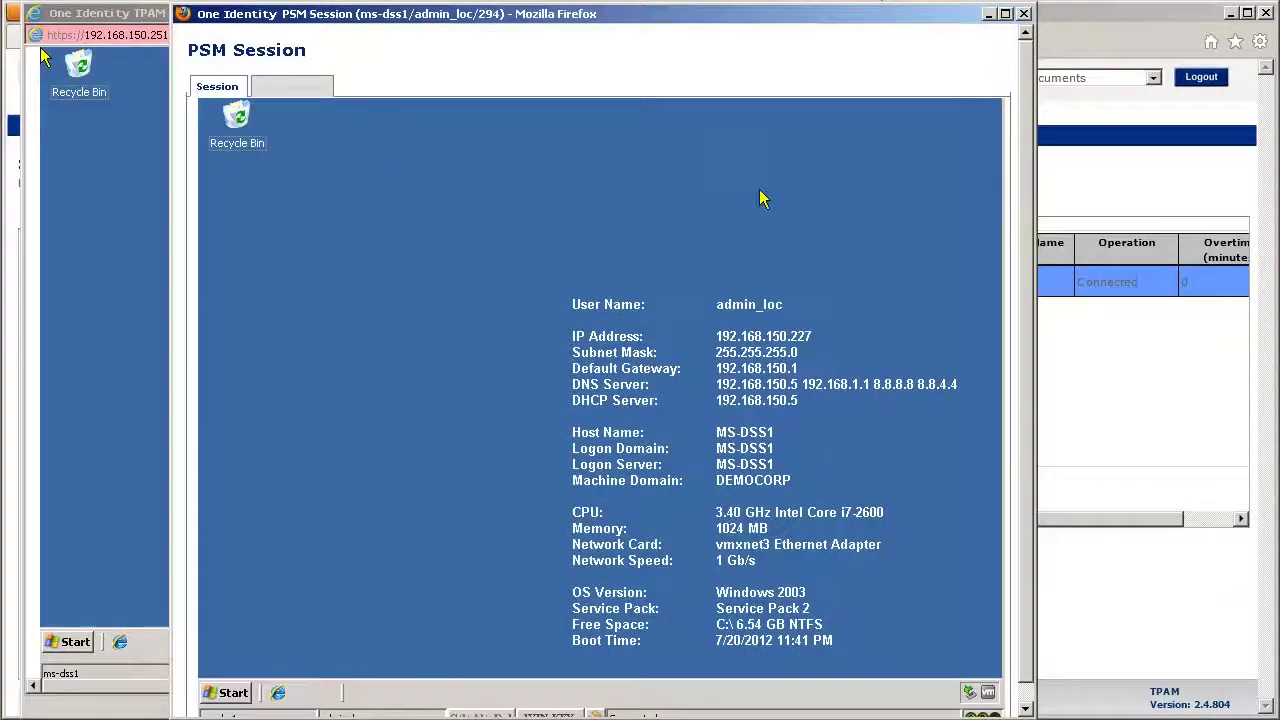
{"action": "double_click", "coordinate": [375, 14]}
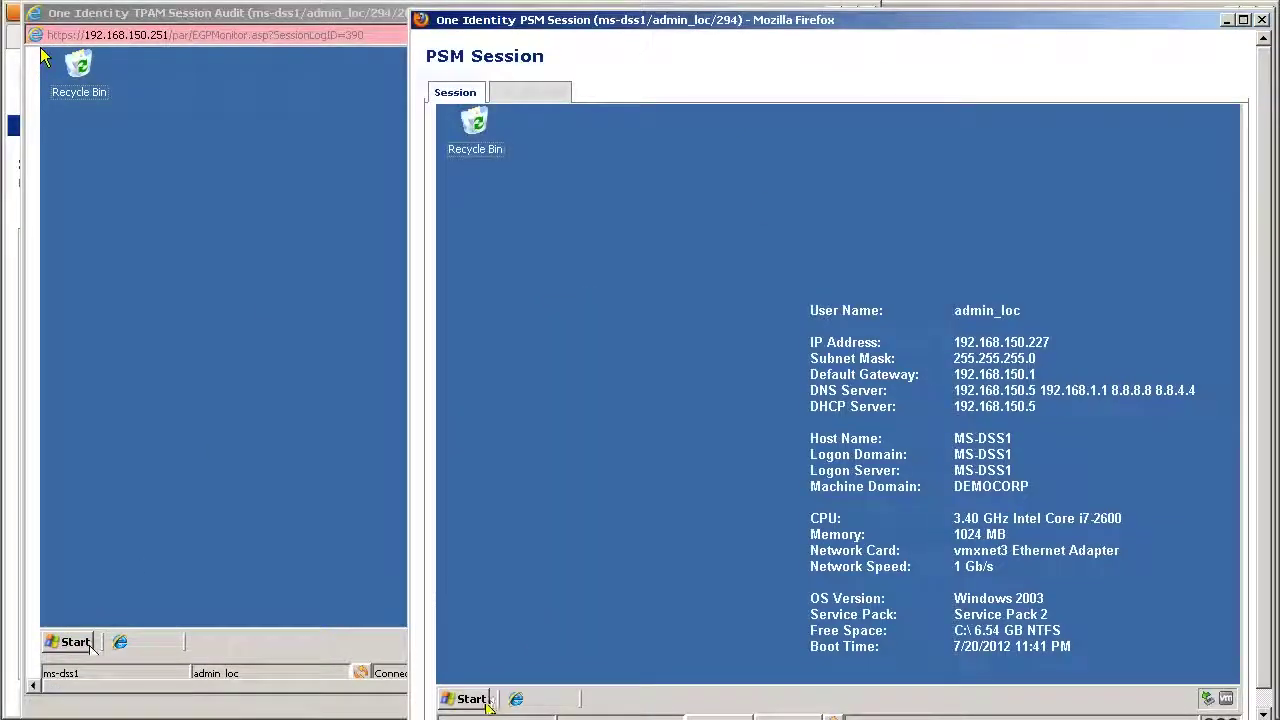
Log off the remote ms-dss1 server and close the finished PSM session window
{"action": "left_click", "coordinate": [480, 700]}
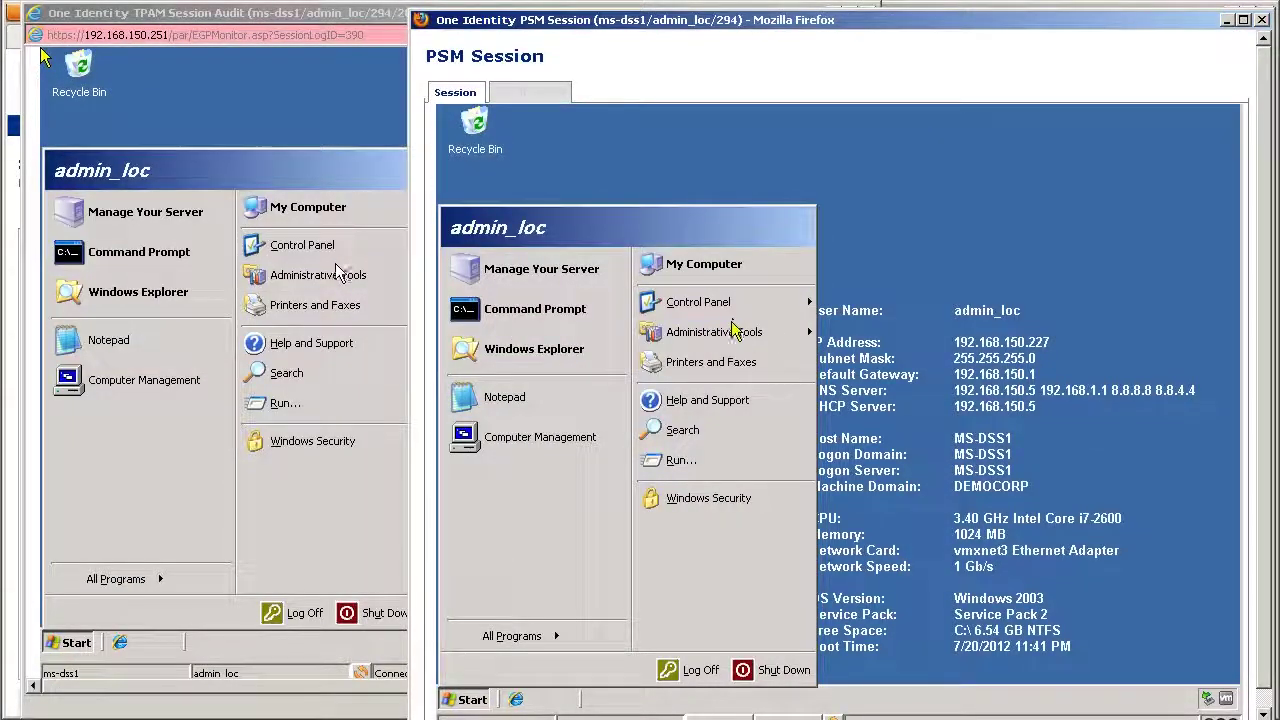
{"action": "mouse_move", "coordinate": [717, 342]}
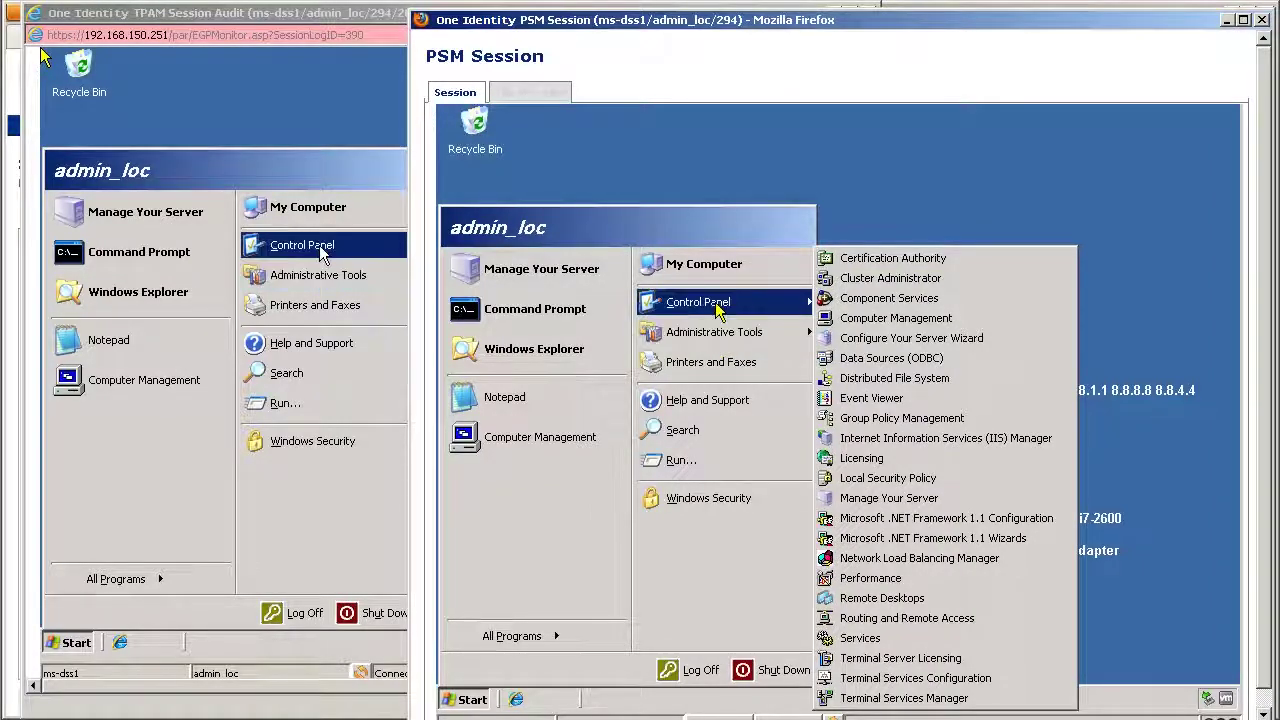
{"action": "mouse_move", "coordinate": [717, 312]}
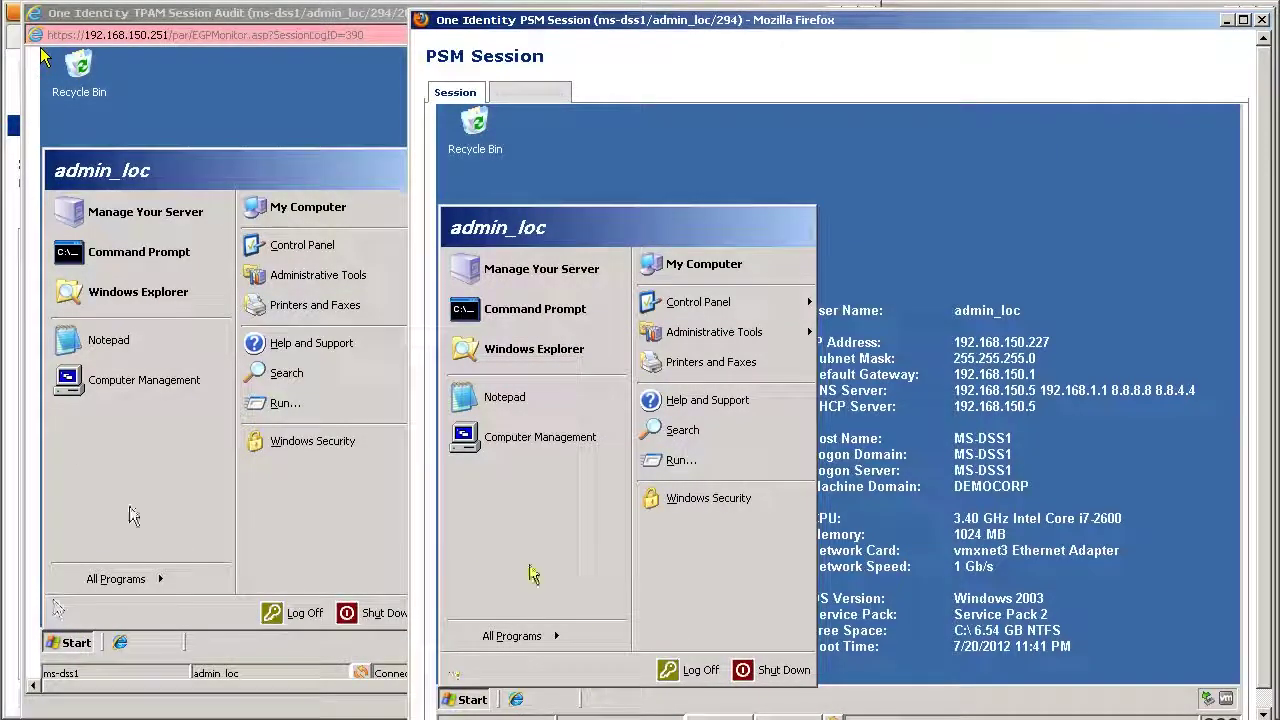
{"action": "left_click", "coordinate": [692, 670]}
{"action": "left_click", "coordinate": [801, 427]}
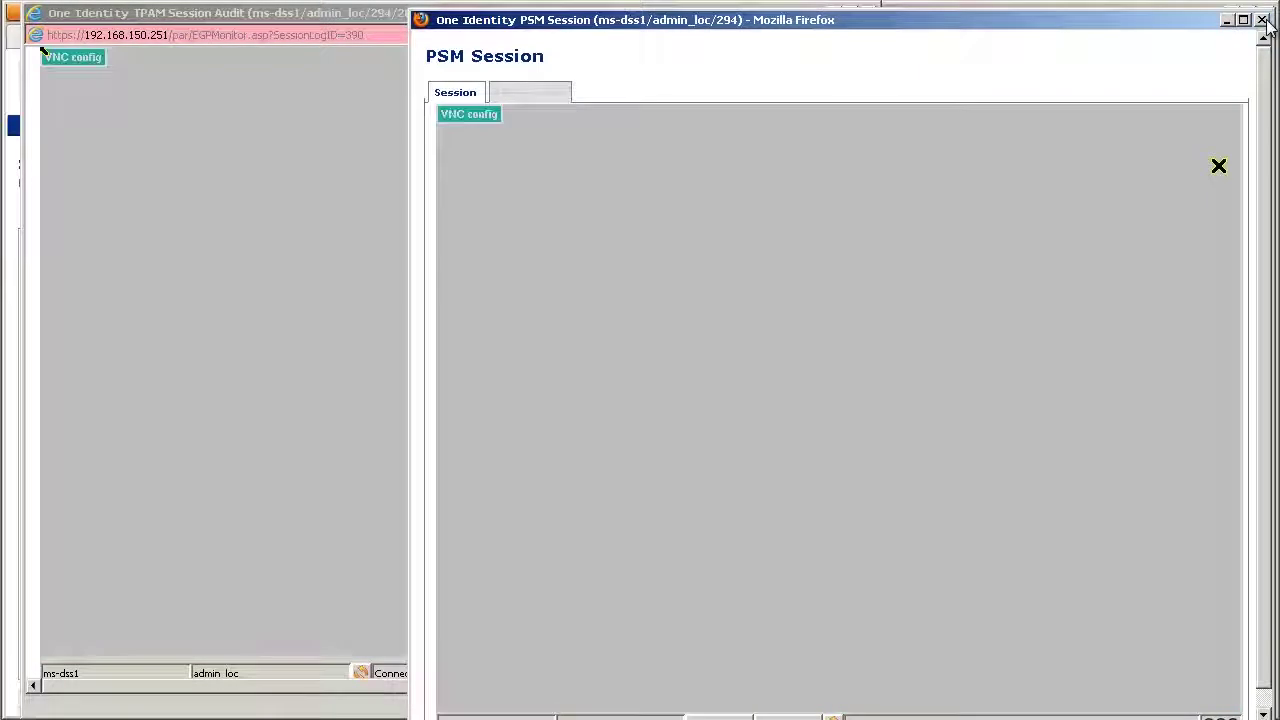
{"action": "left_click", "coordinate": [1262, 20]}
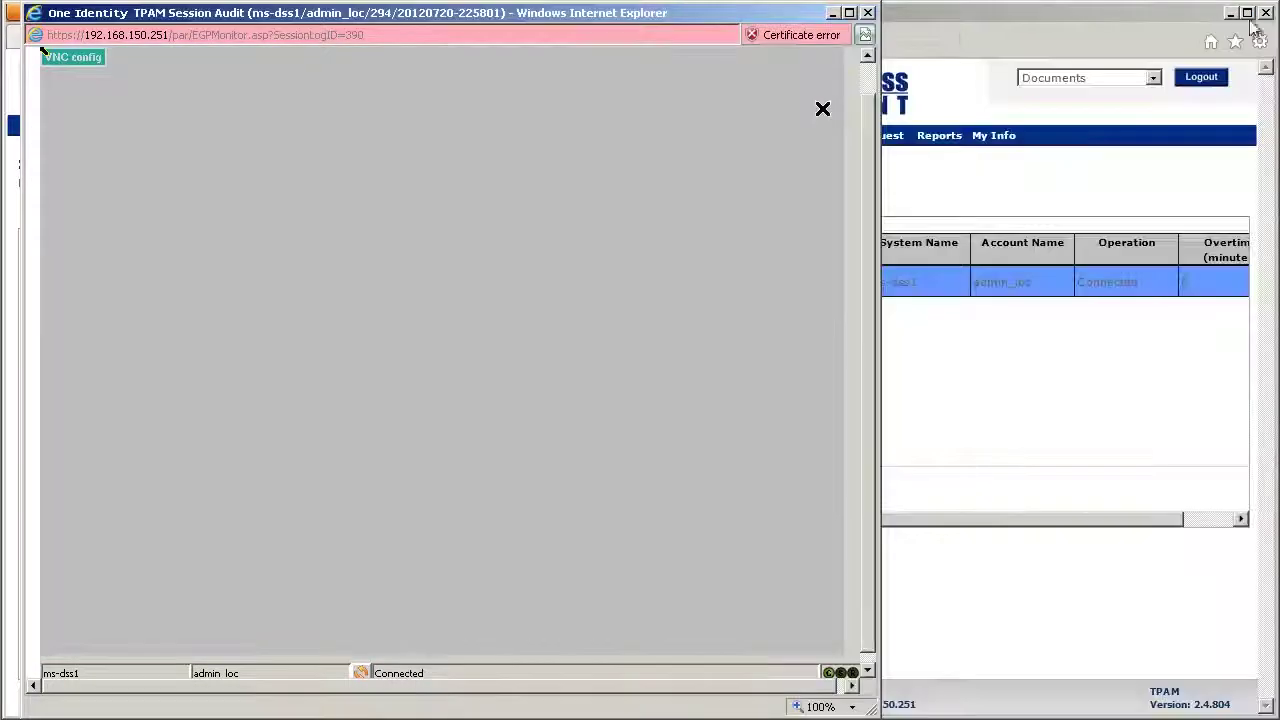
Refresh Active Sessions and expire request 294 with the reason 'Finished'
{"action": "left_click", "coordinate": [870, 14]}
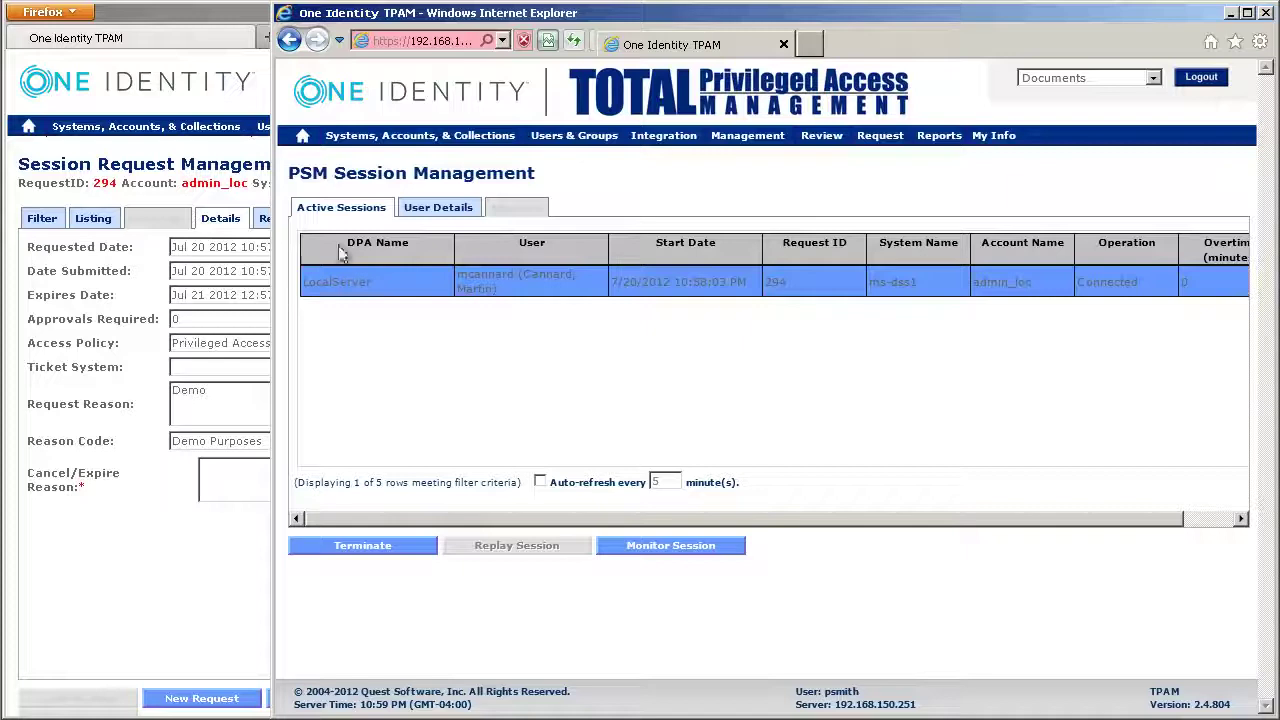
{"action": "left_click", "coordinate": [341, 208]}
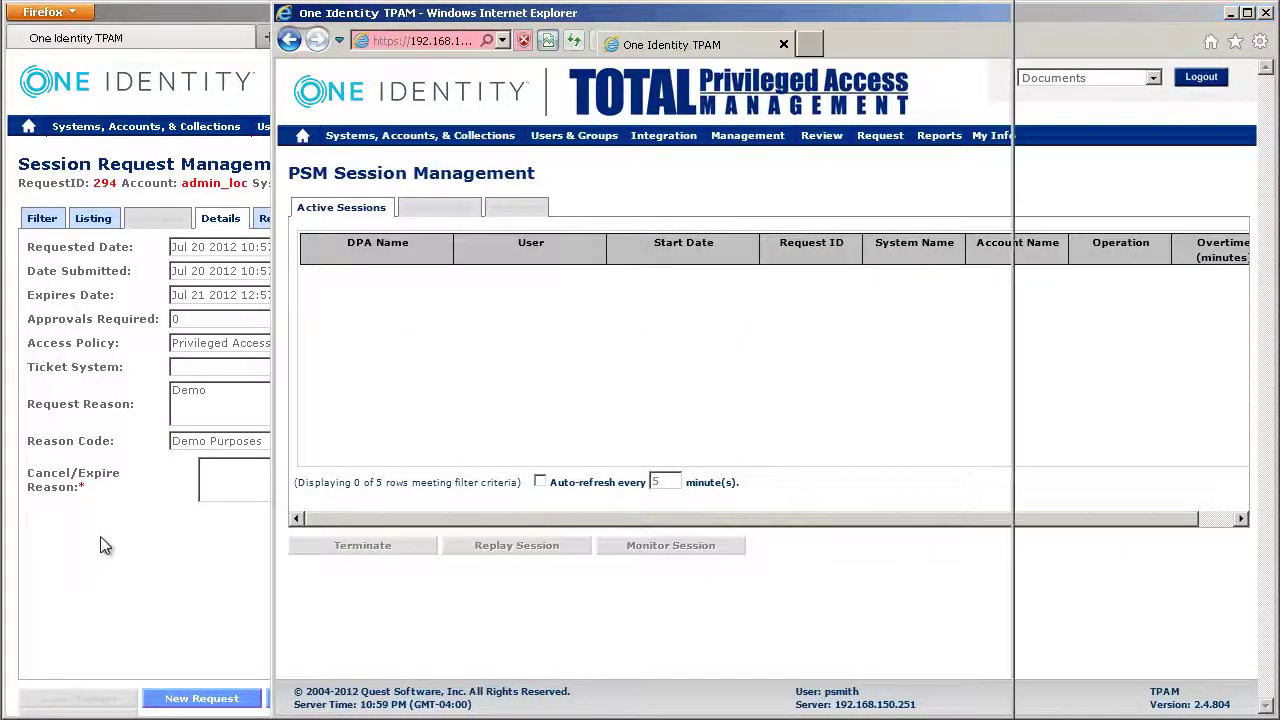
{"action": "left_click", "coordinate": [194, 514]}
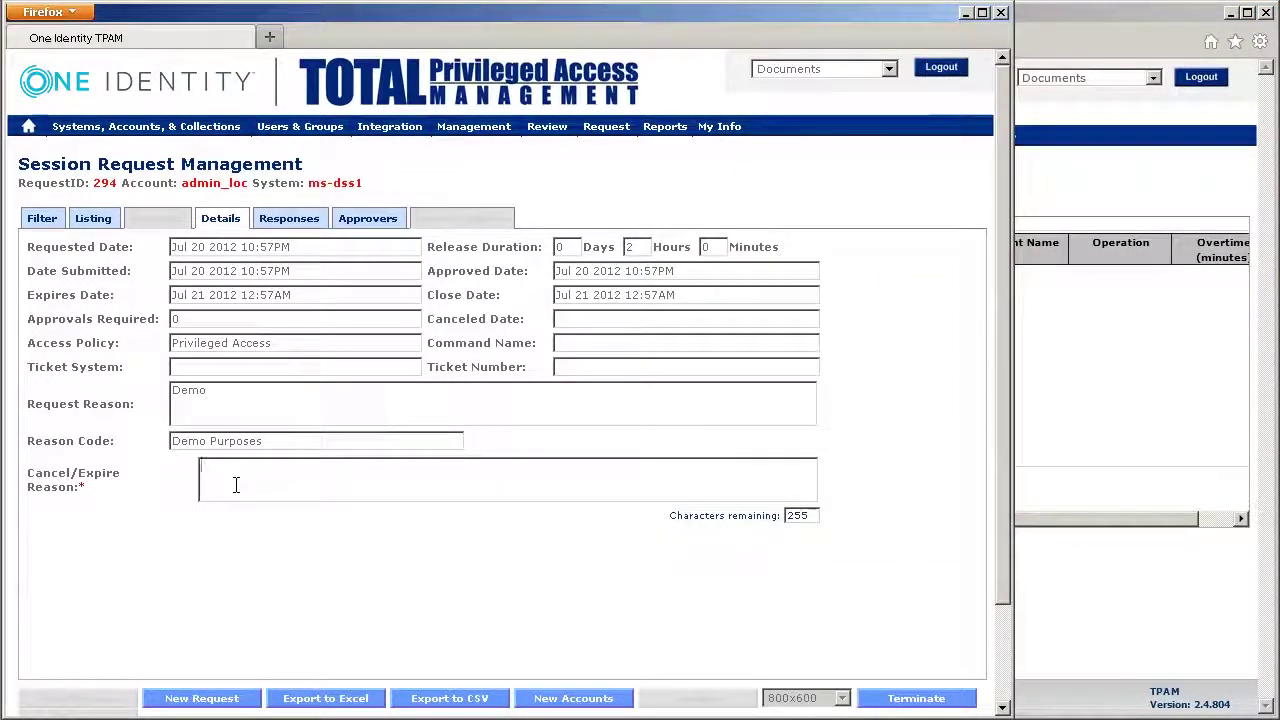
{"action": "type", "text": "Finished"}
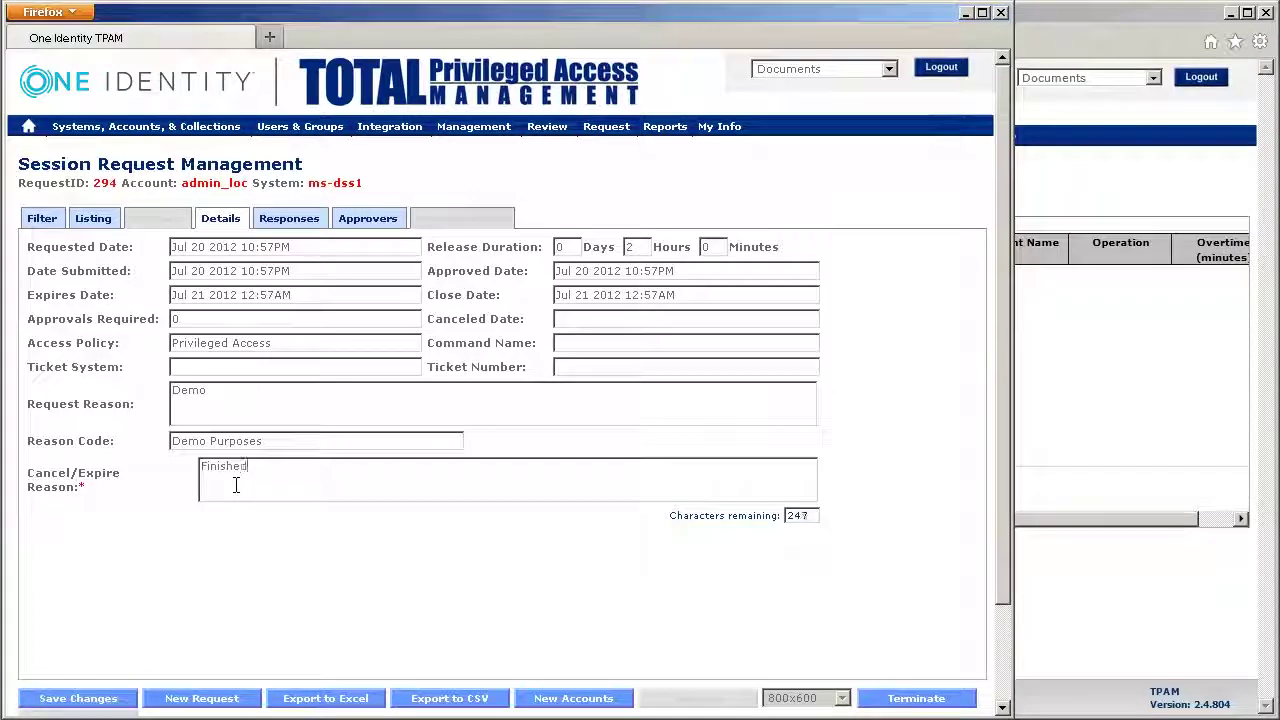
{"action": "left_click", "coordinate": [78, 698]}
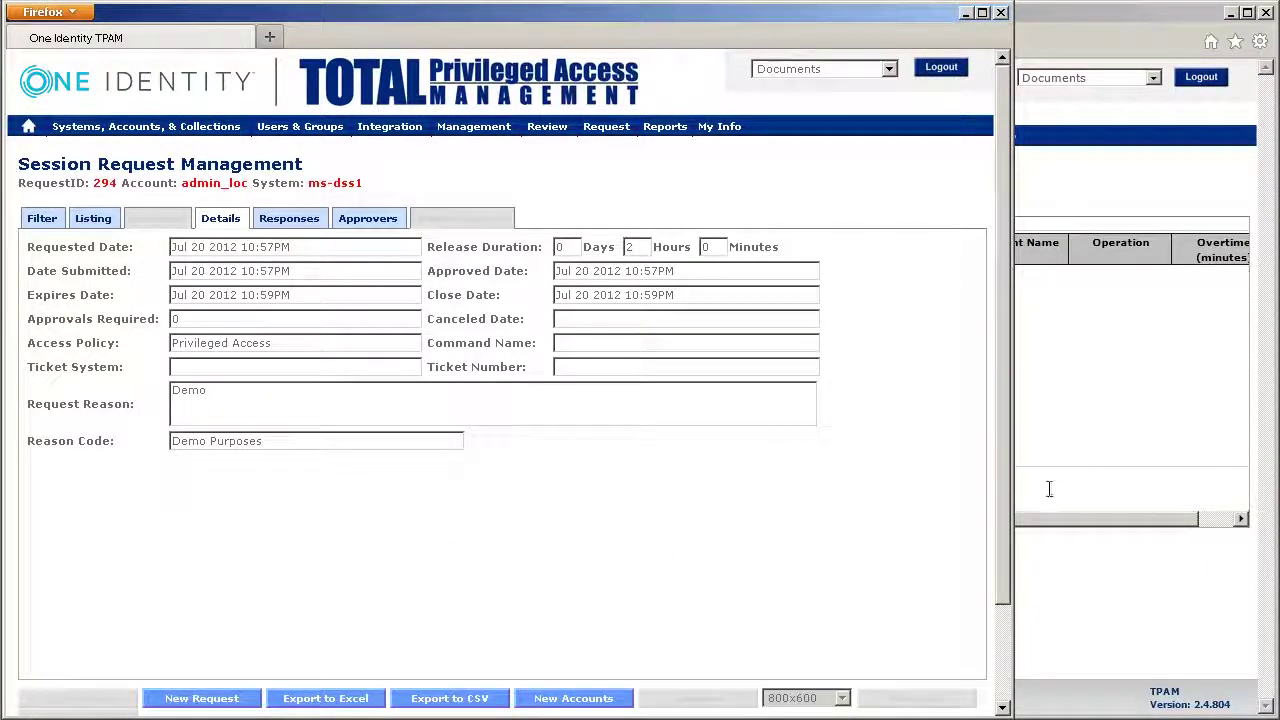
{"action": "left_click", "coordinate": [1069, 530]}
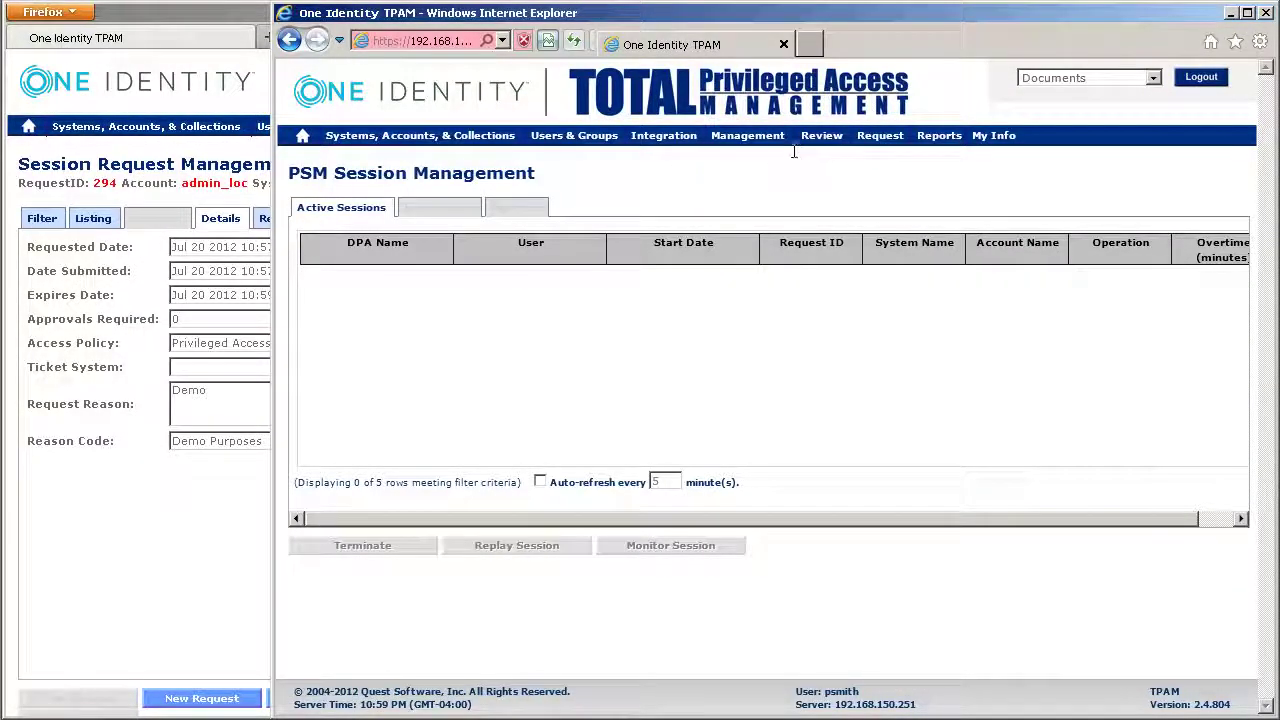
List session logs from all dates and replay the 7/20/2012 10:58:01 PM log of request 294
{"action": "mouse_move", "coordinate": [777, 150]}
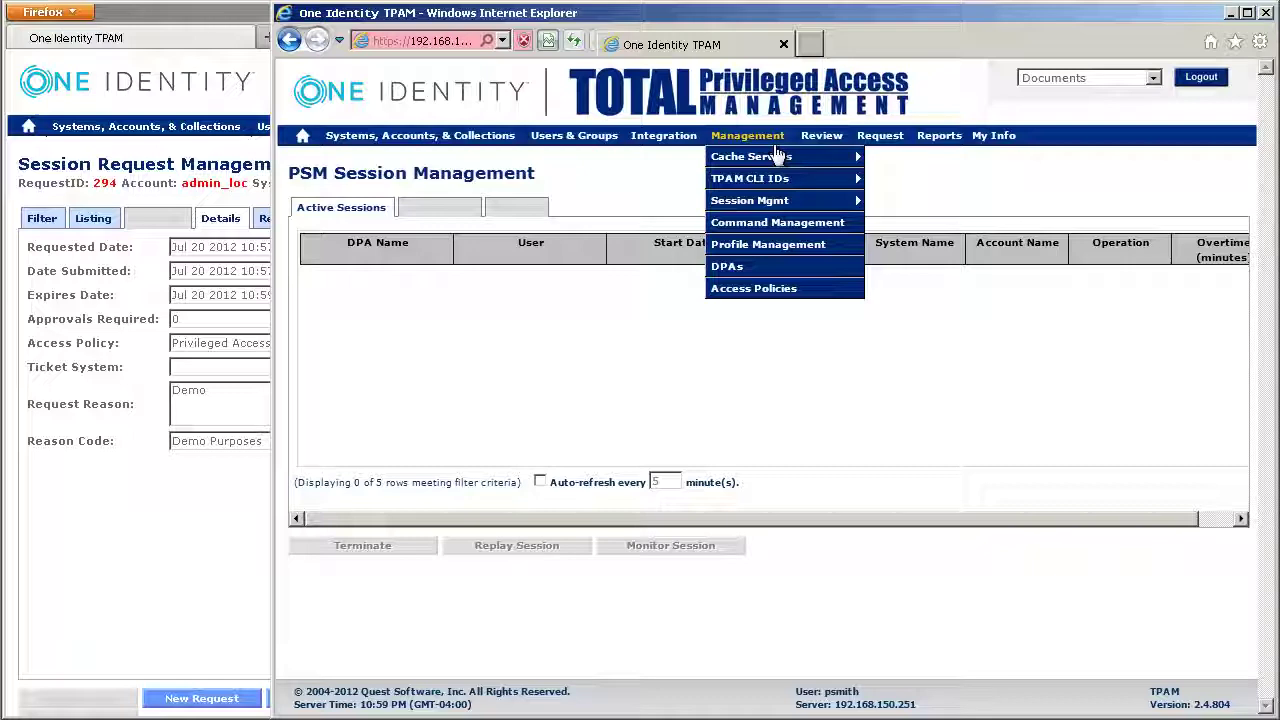
{"action": "mouse_move", "coordinate": [777, 198]}
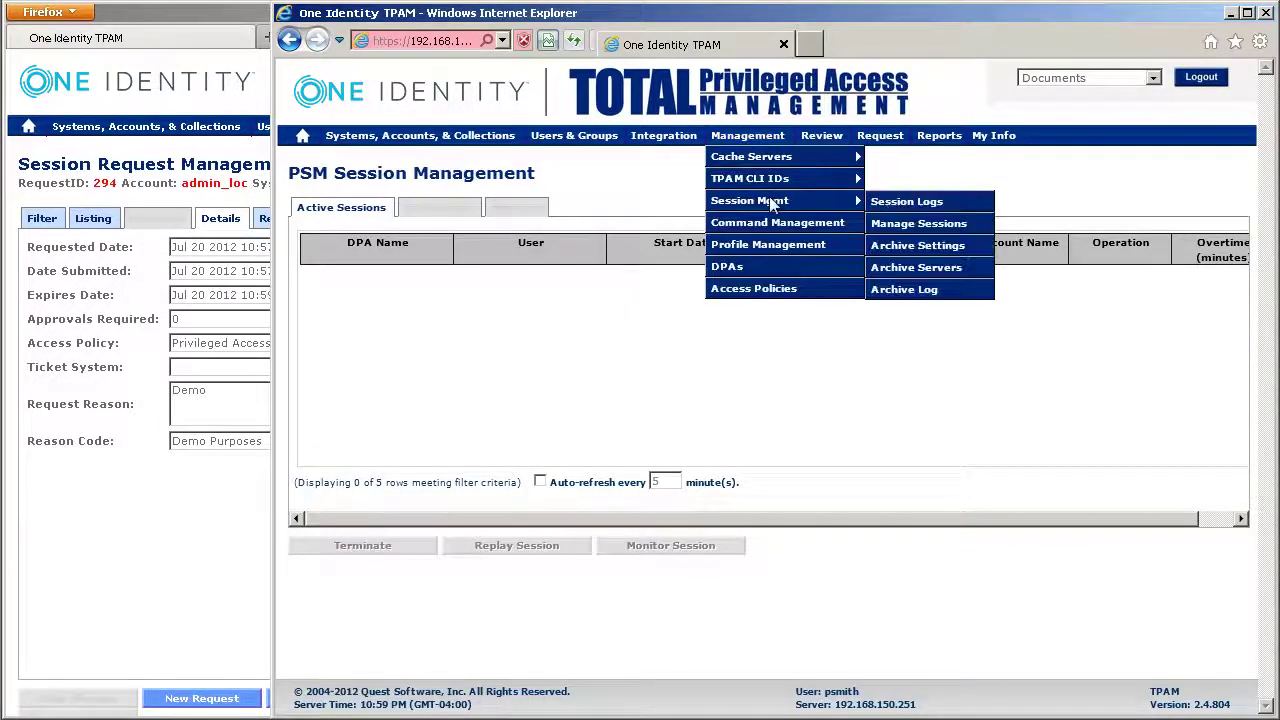
{"action": "left_click", "coordinate": [865, 200]}
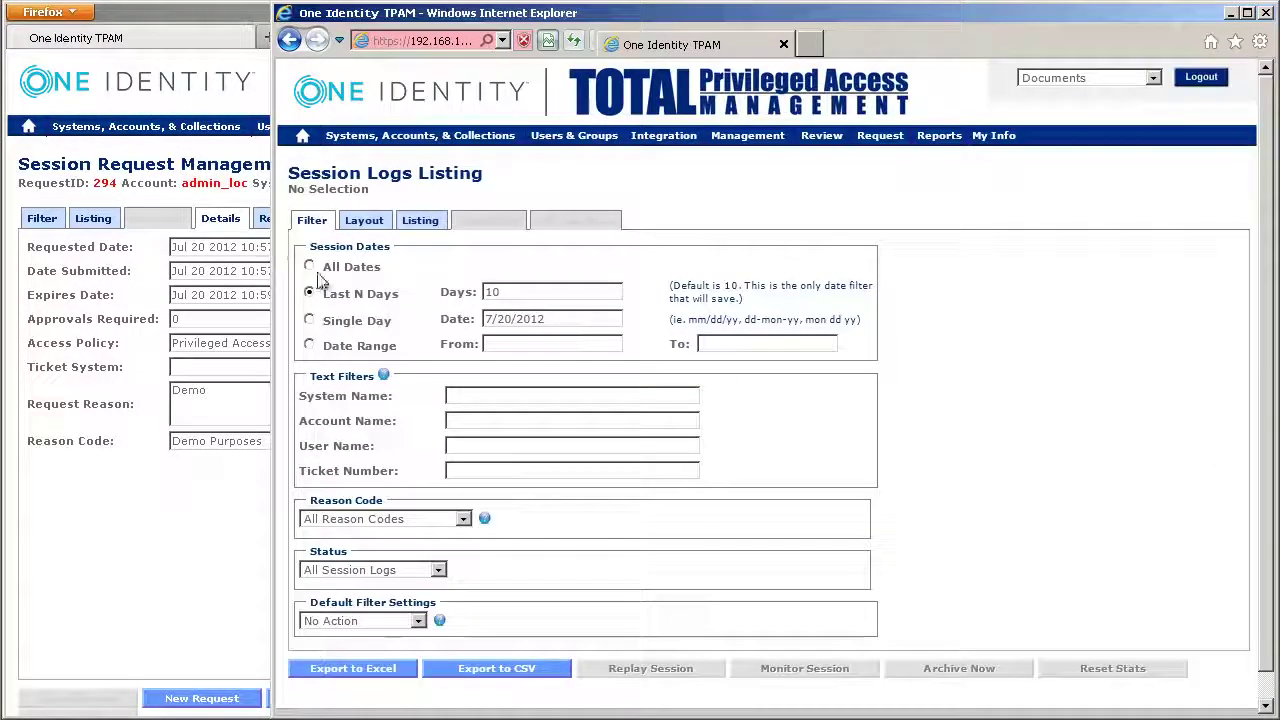
{"action": "left_click", "coordinate": [309, 266]}
{"action": "left_click", "coordinate": [420, 222]}
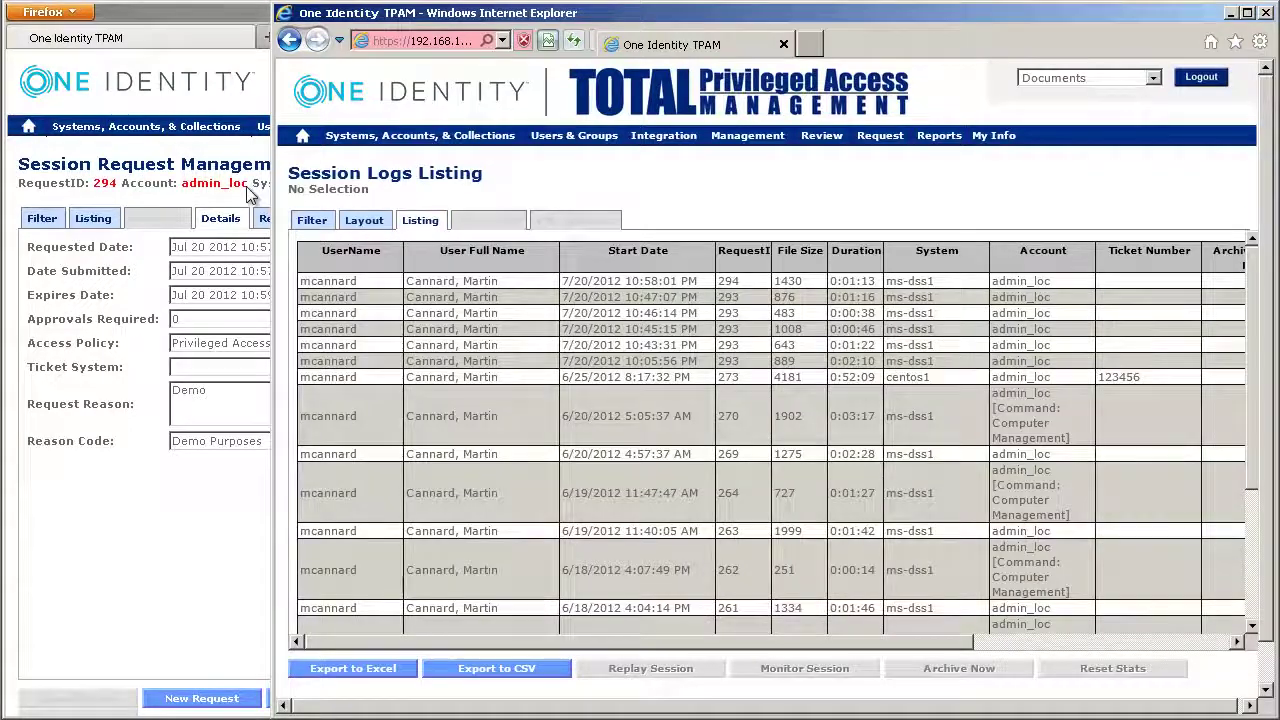
{"action": "left_click", "coordinate": [645, 284]}
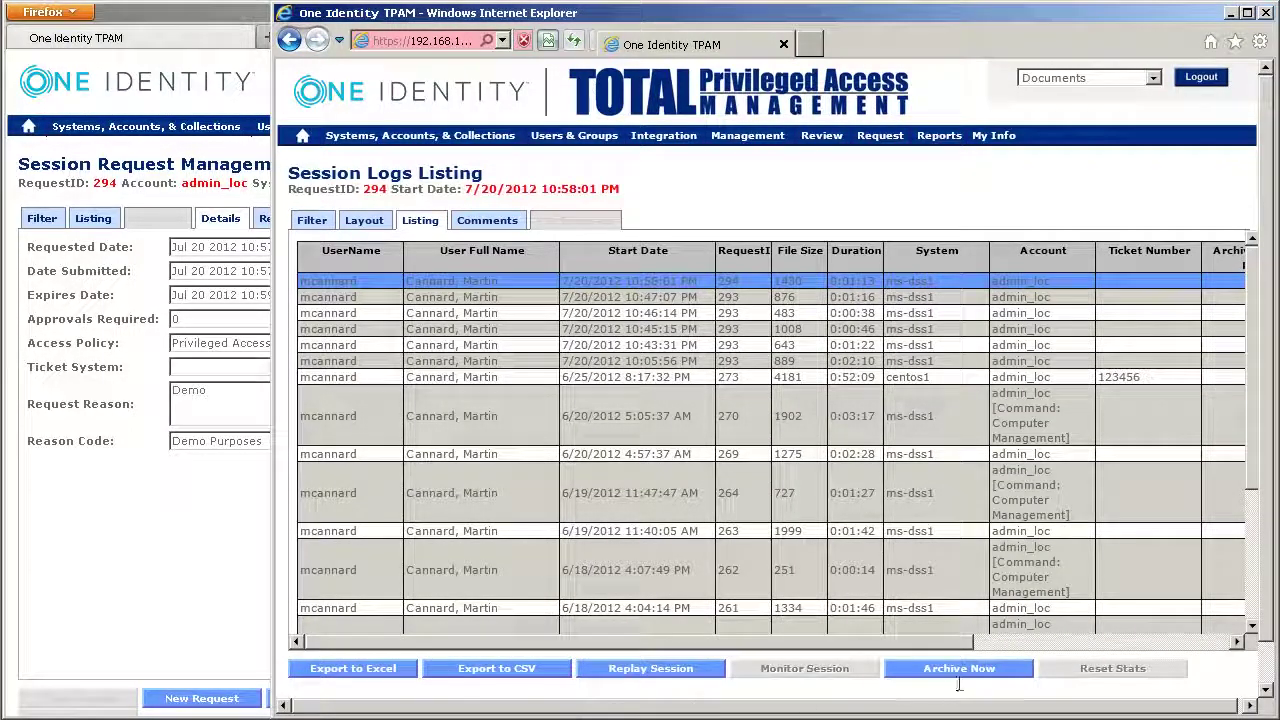
{"action": "left_click", "coordinate": [663, 670]}
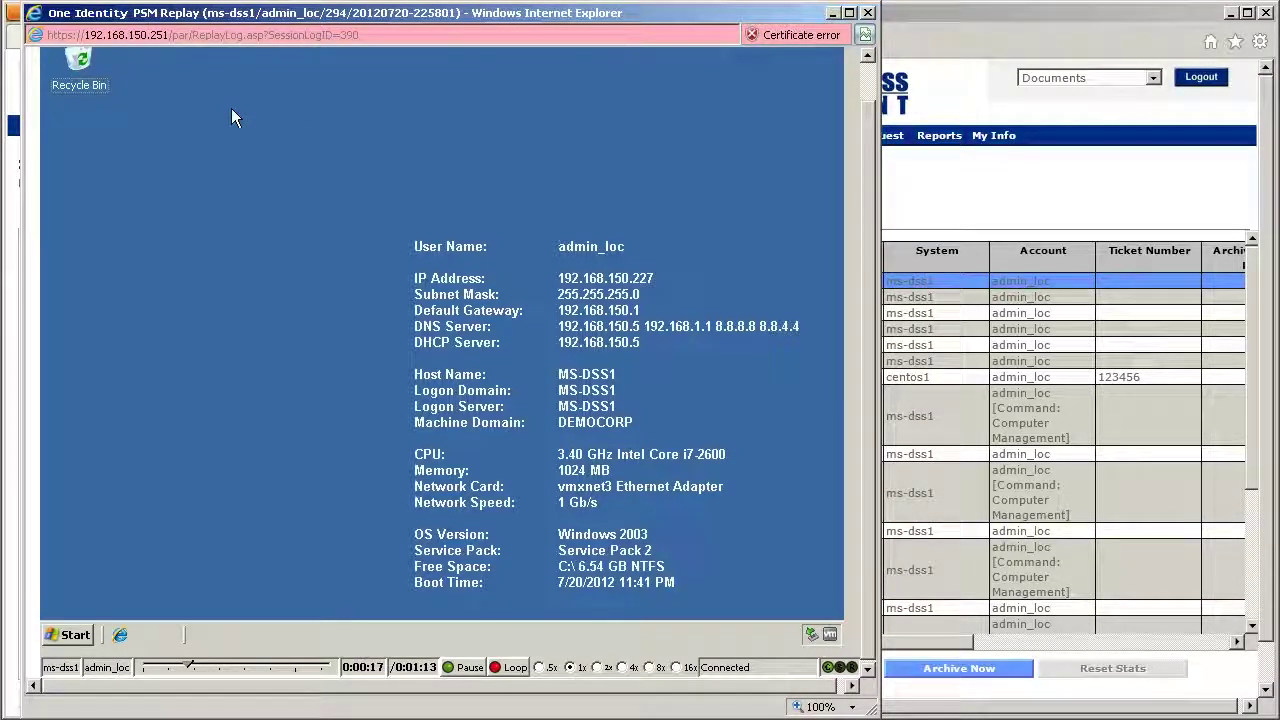
{"action": "left_click", "coordinate": [869, 13]}
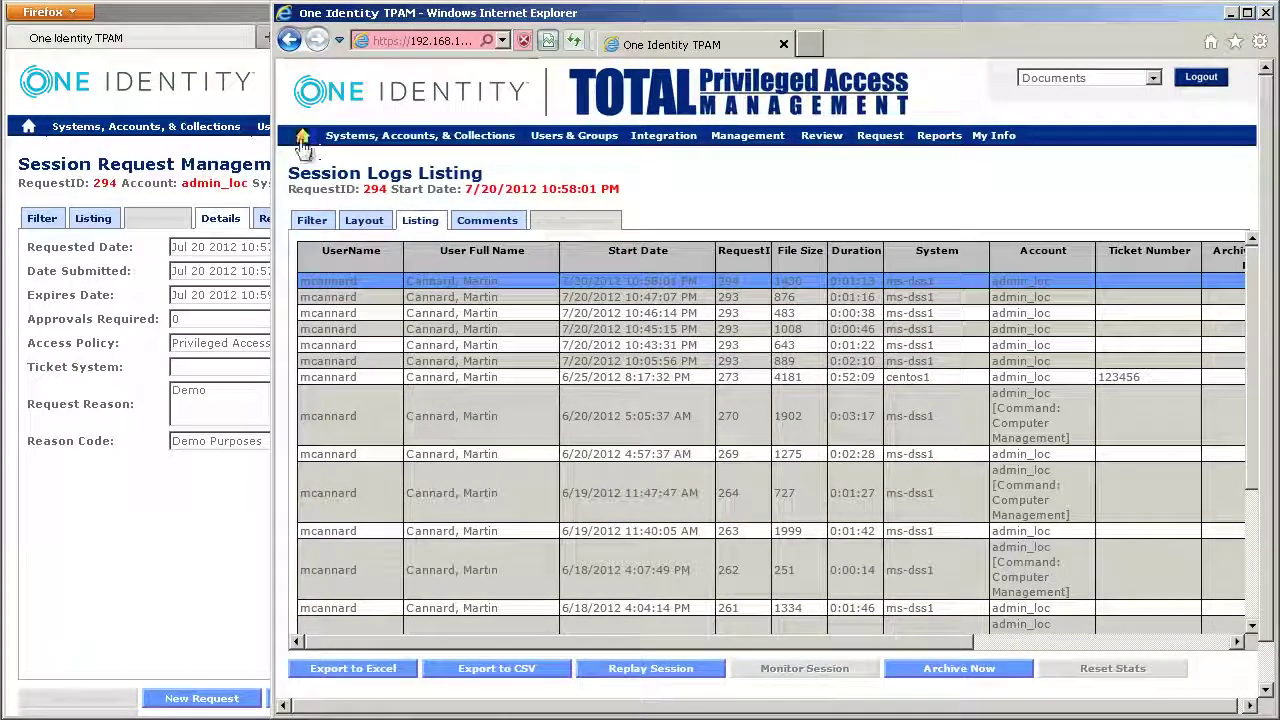
Return to the home page and open request 294 from the Pending Reviews list
{"action": "left_click", "coordinate": [290, 41]}
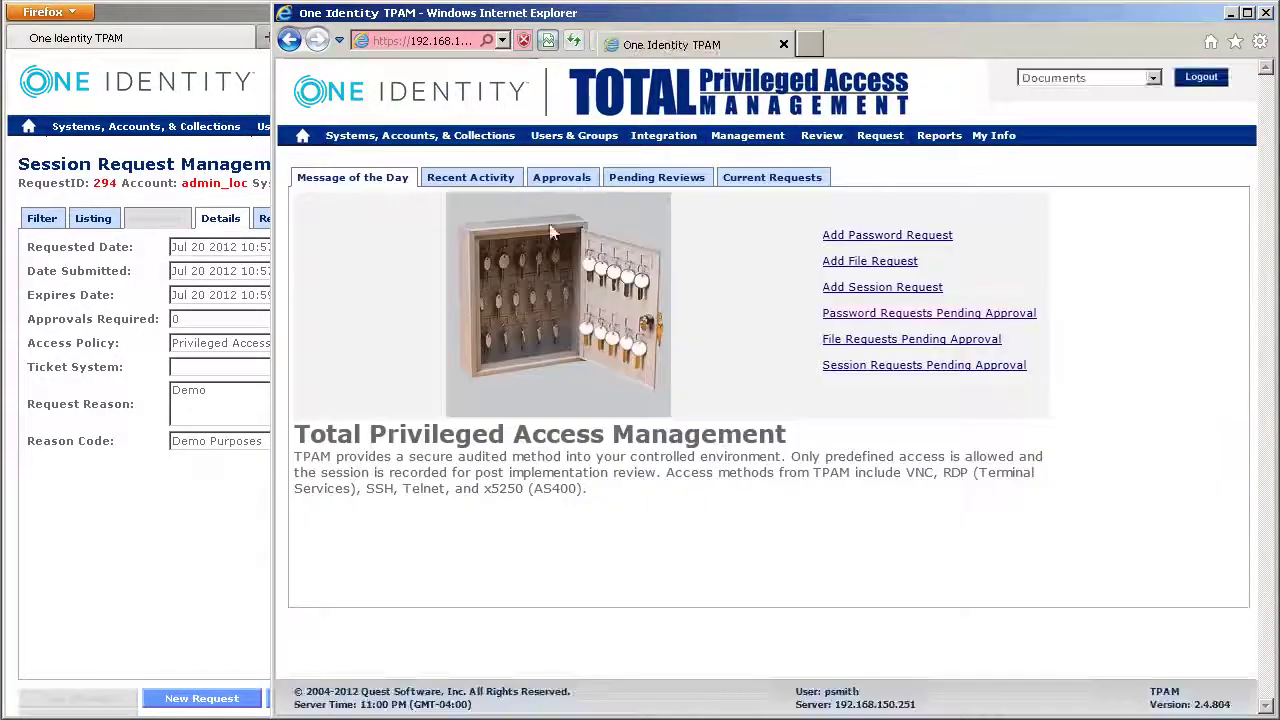
{"action": "left_click", "coordinate": [634, 182]}
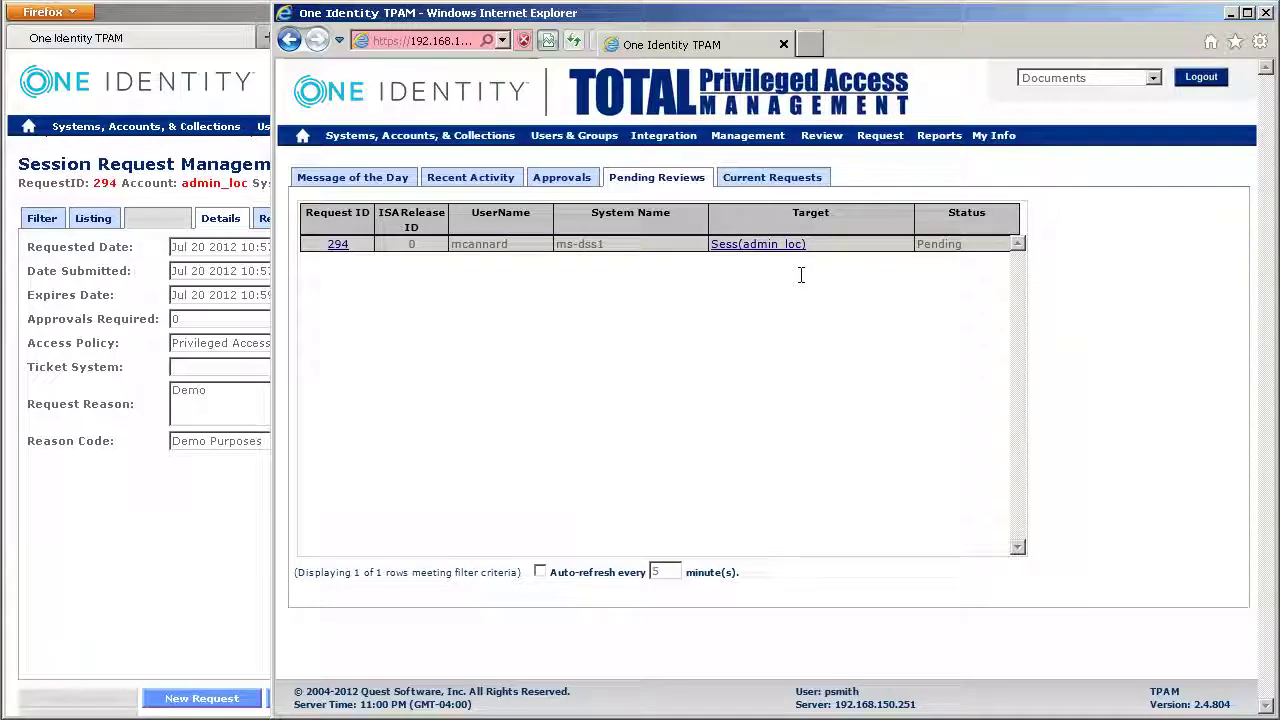
{"action": "left_click", "coordinate": [340, 246]}
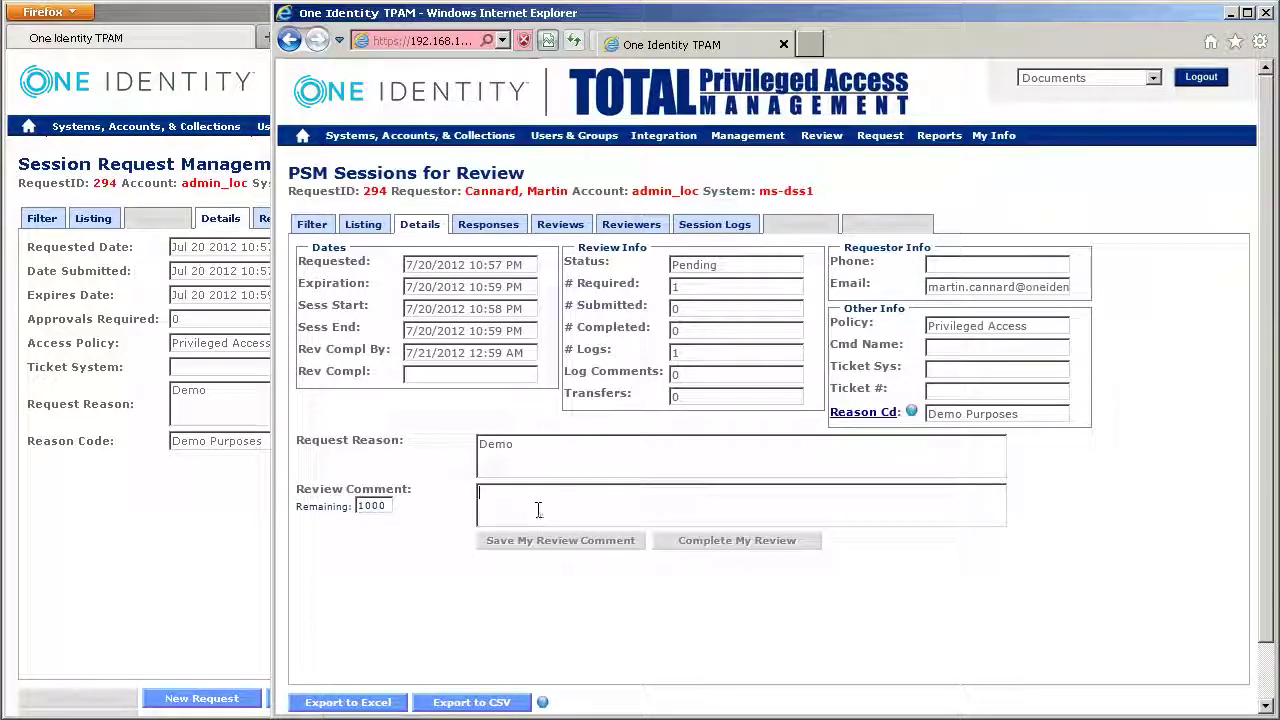
Replay request 294's recorded session log from the review, then close the player
{"action": "left_click", "coordinate": [728, 226]}
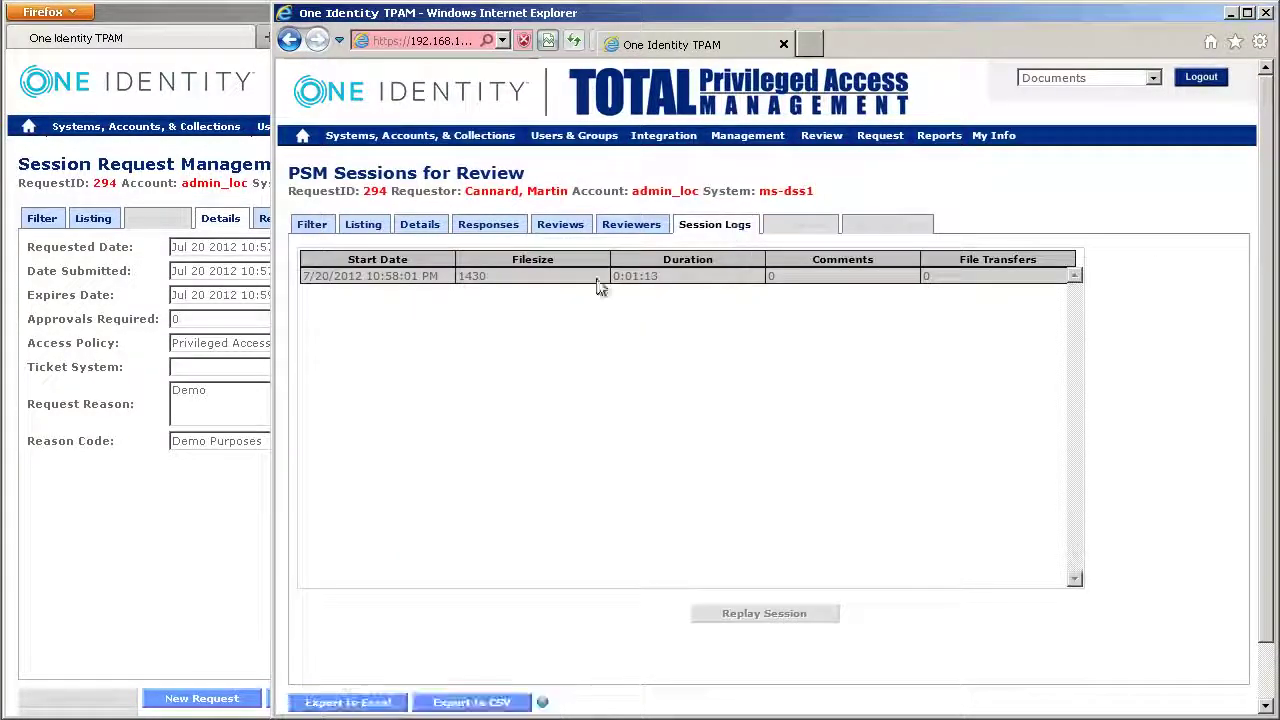
{"action": "left_click", "coordinate": [495, 280]}
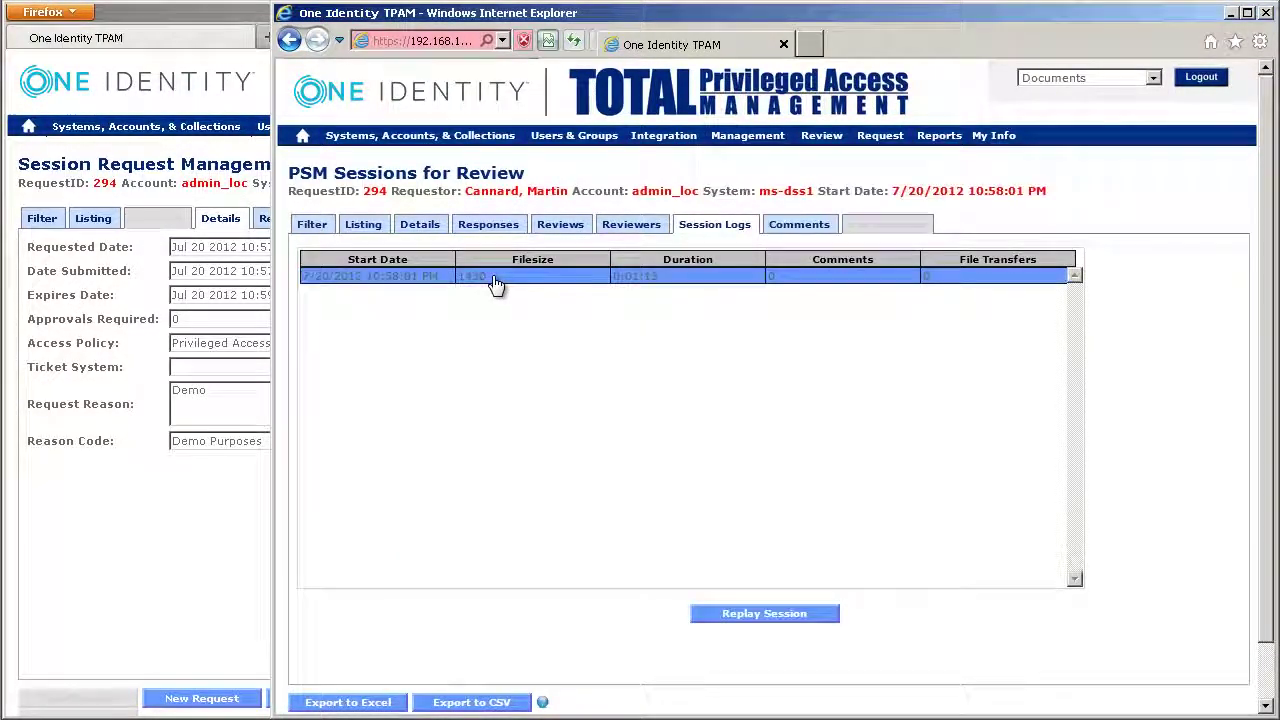
{"action": "left_click", "coordinate": [755, 615]}
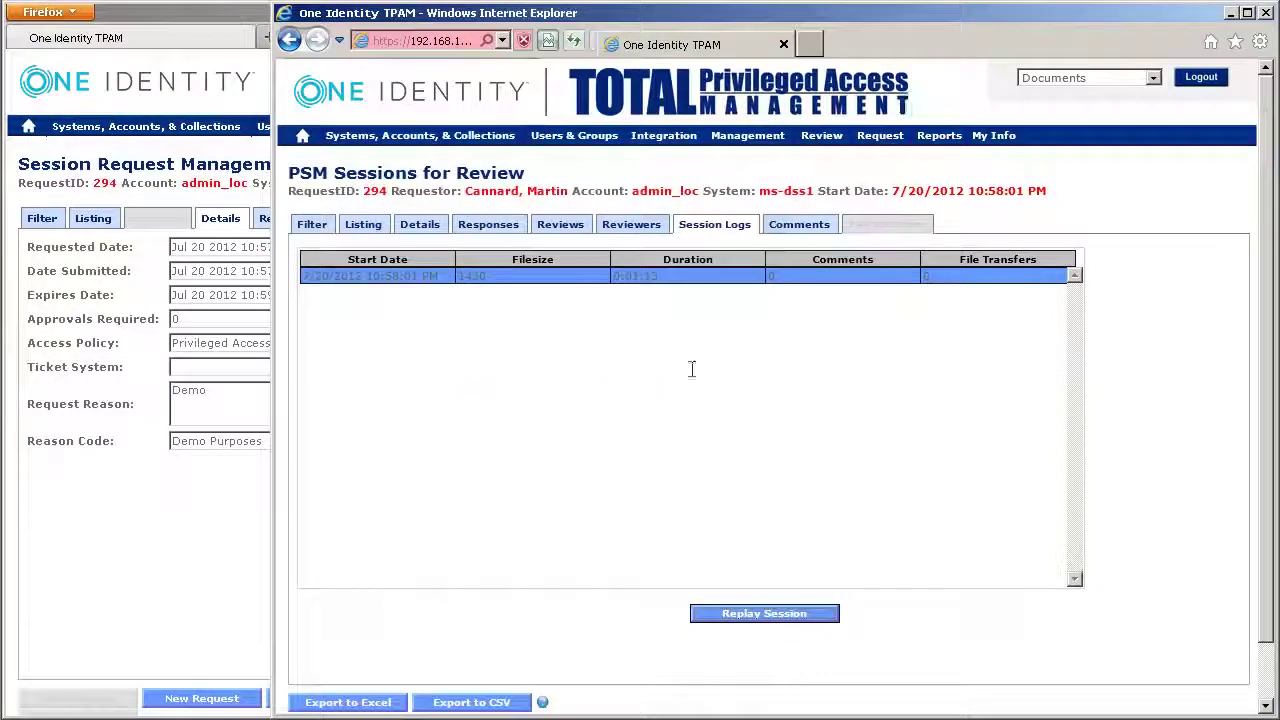
{"action": "left_click", "coordinate": [868, 13]}
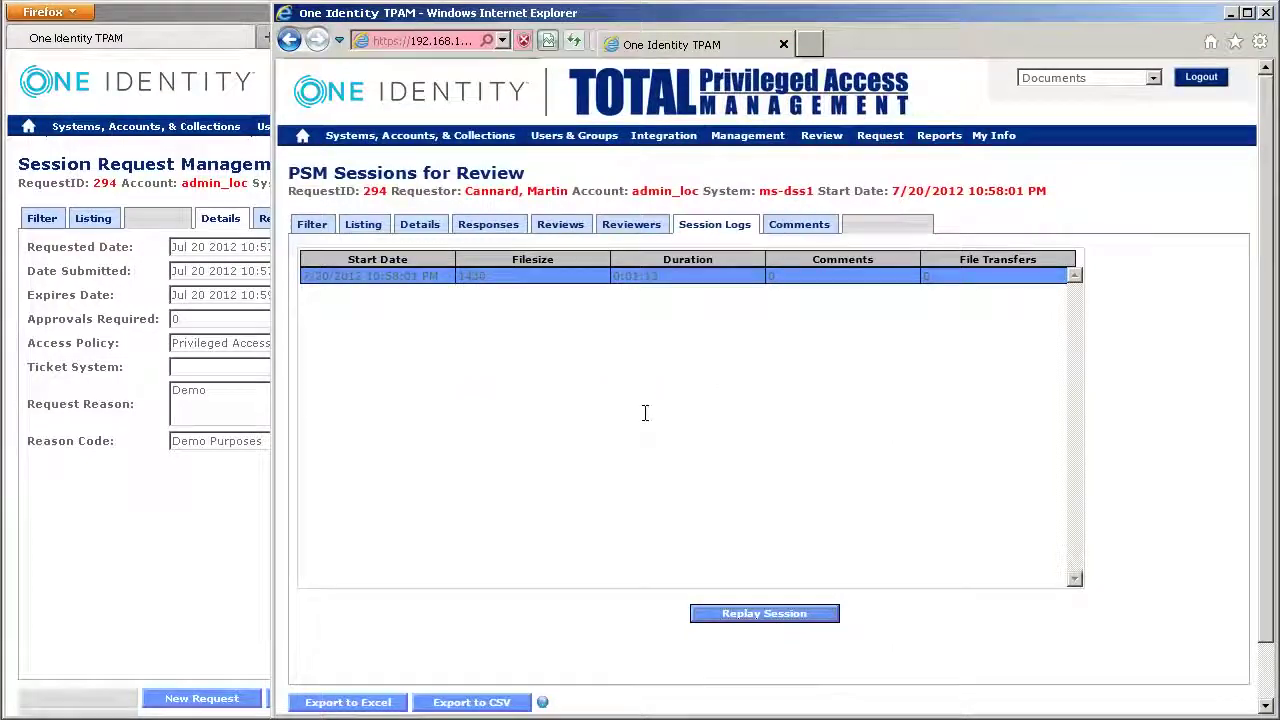
Enter the review comment 'Approved' and complete the review
{"action": "left_click", "coordinate": [422, 228]}
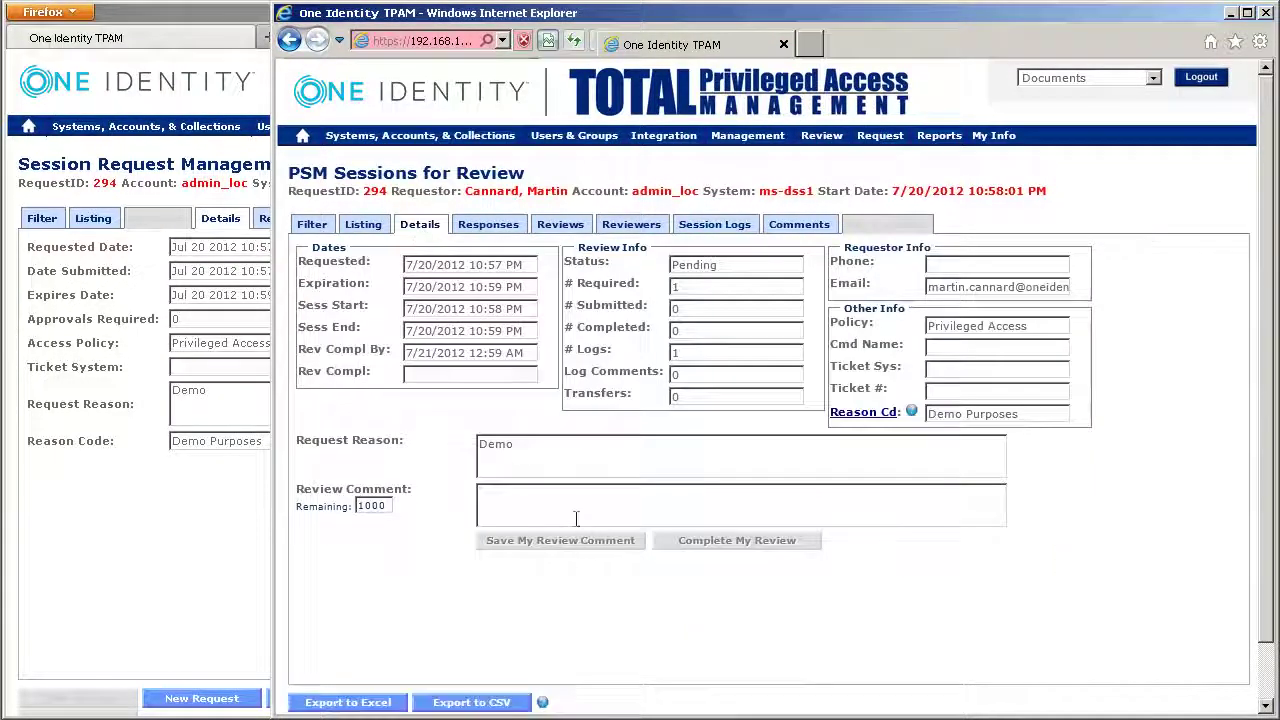
{"action": "type", "text": "Approved"}
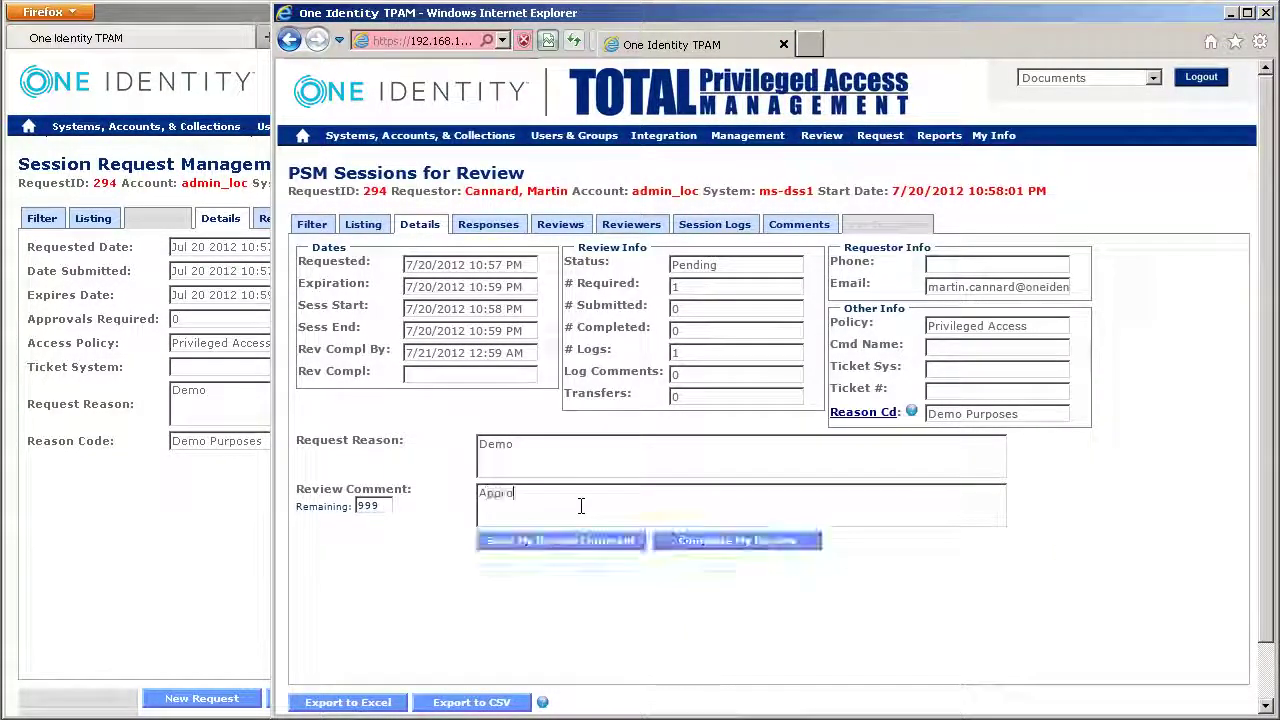
{"action": "left_click", "coordinate": [745, 541]}
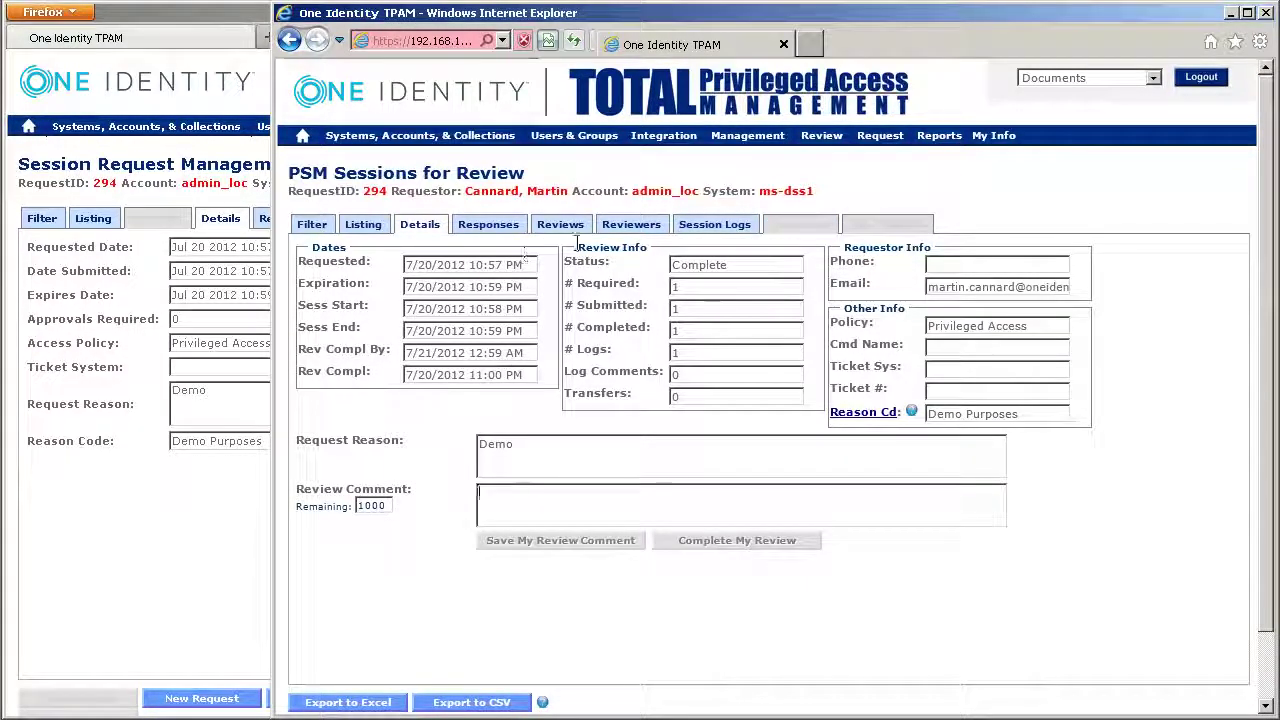
{"action": "scroll", "coordinate": [690, 480], "scroll_direction": "down", "scroll_amount": 2}
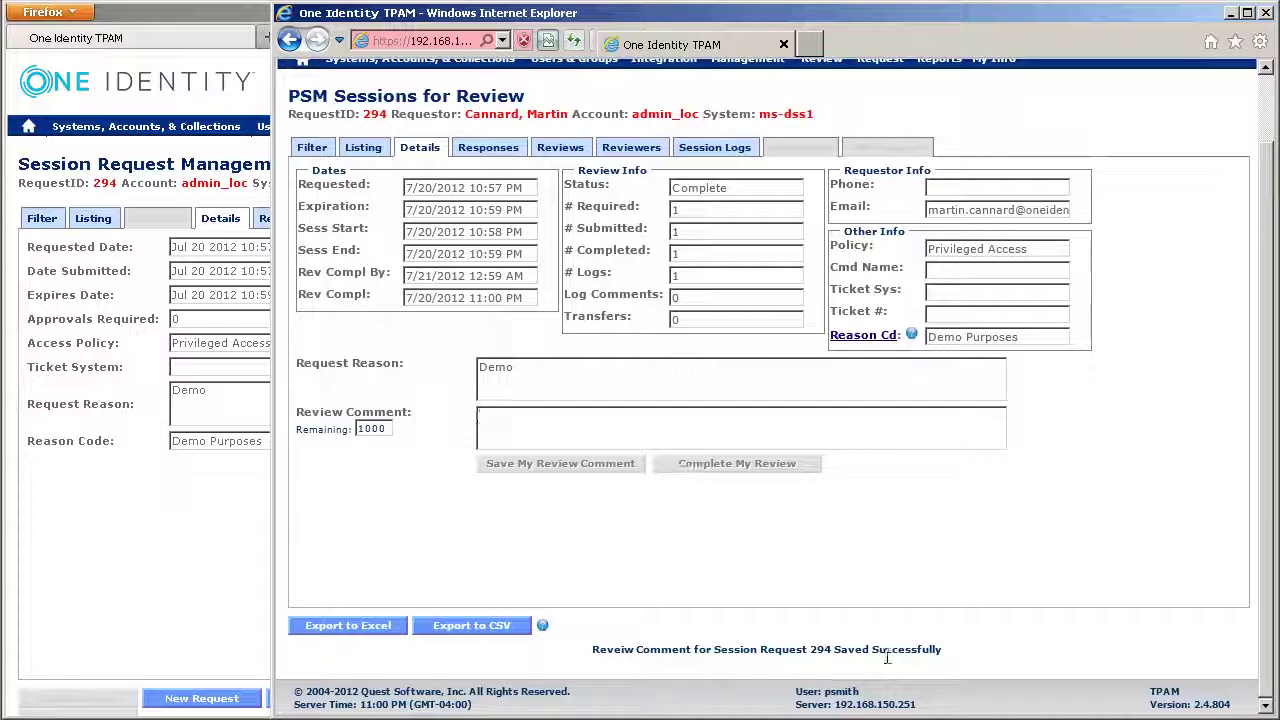
{"action": "scroll", "coordinate": [654, 549], "scroll_direction": "up", "scroll_amount": 2}
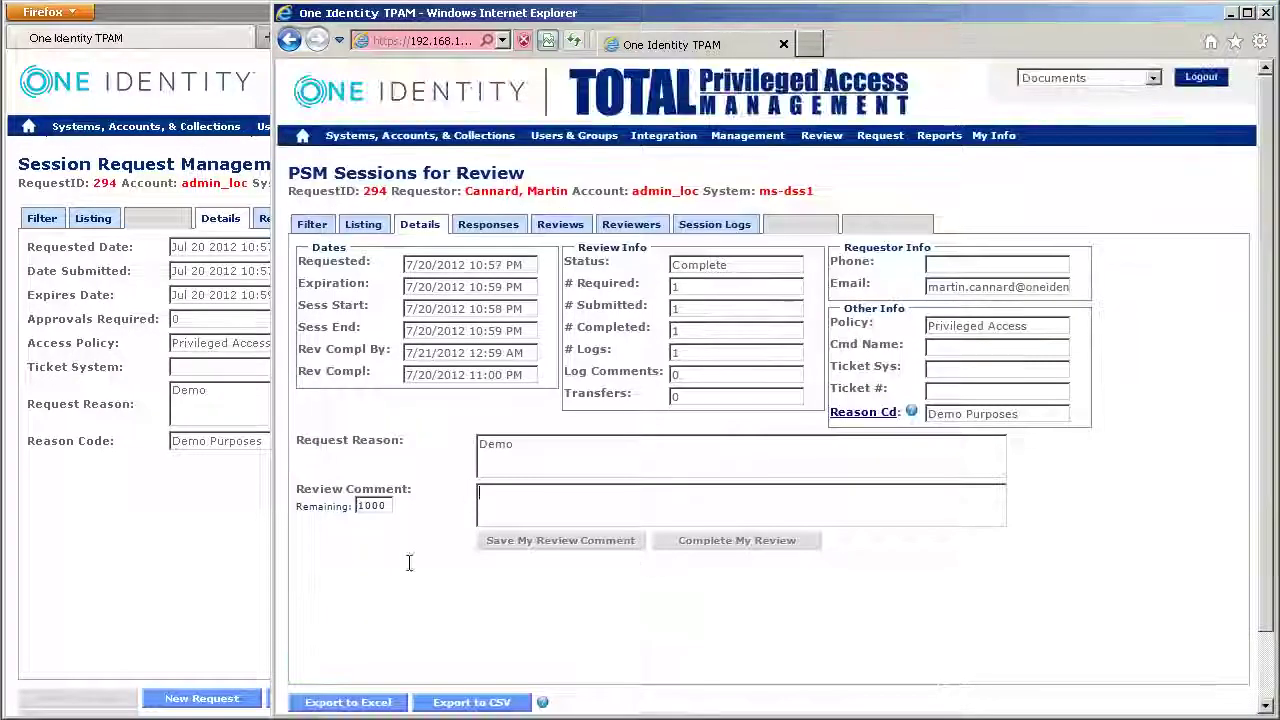
Switch from the Firefox window back to Internet Explorer and return to the TPAM home page
{"action": "left_click", "coordinate": [197, 570]}
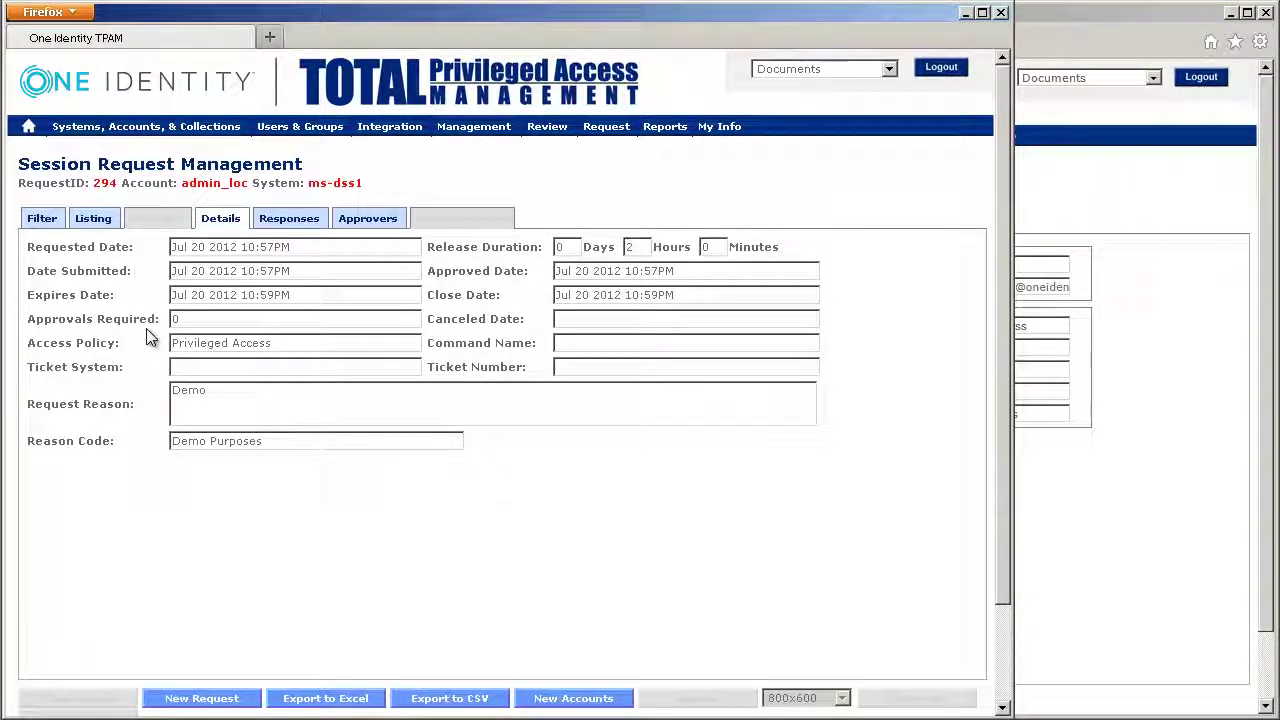
{"action": "left_click", "coordinate": [1080, 474]}
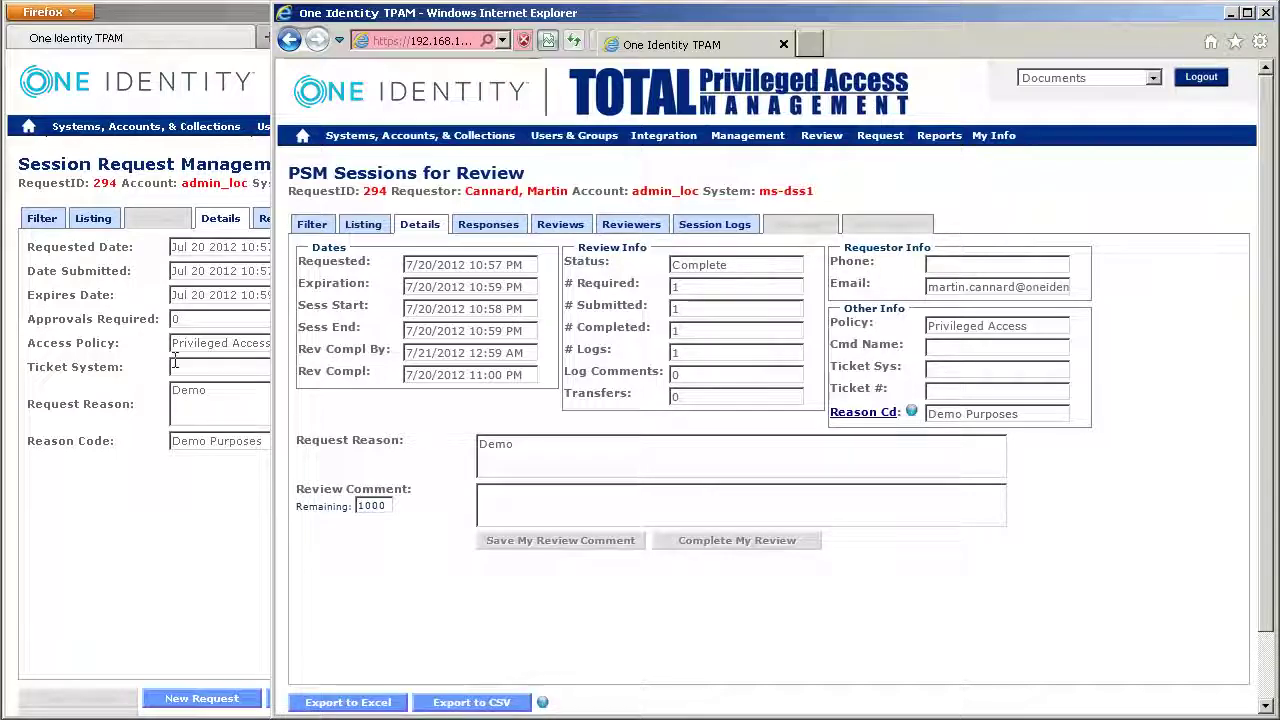
{"action": "left_click", "coordinate": [303, 135]}
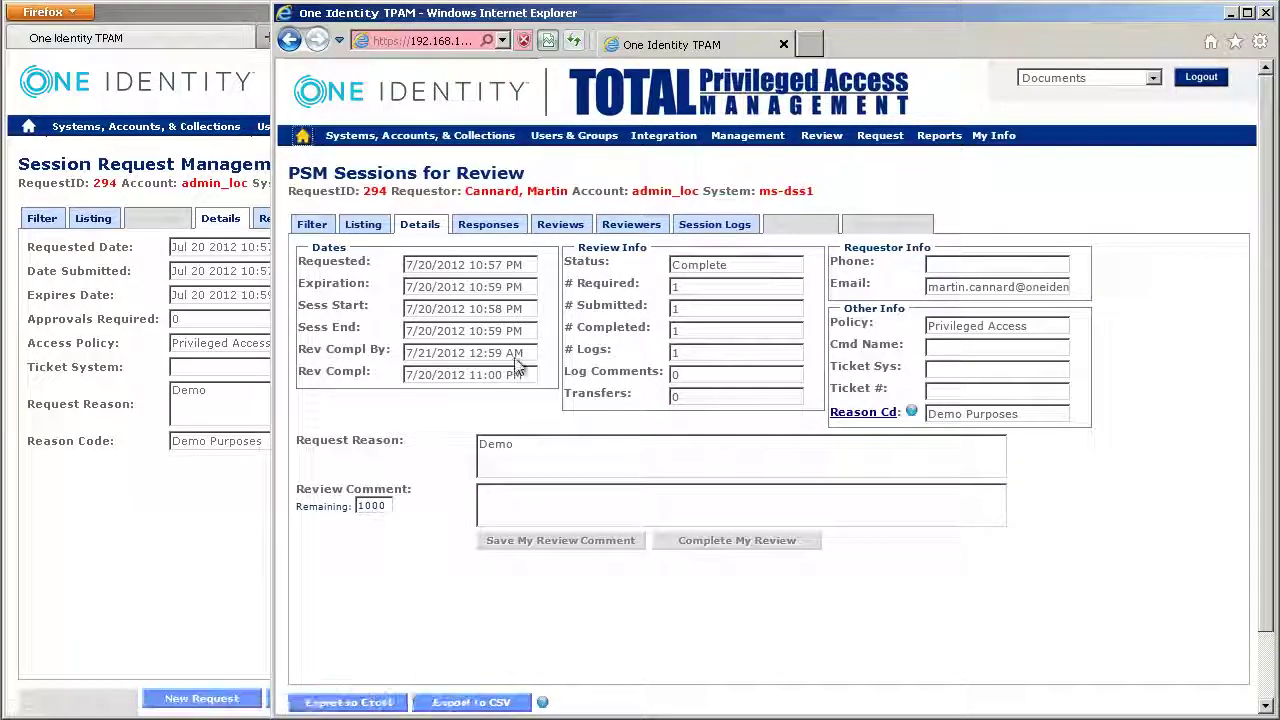